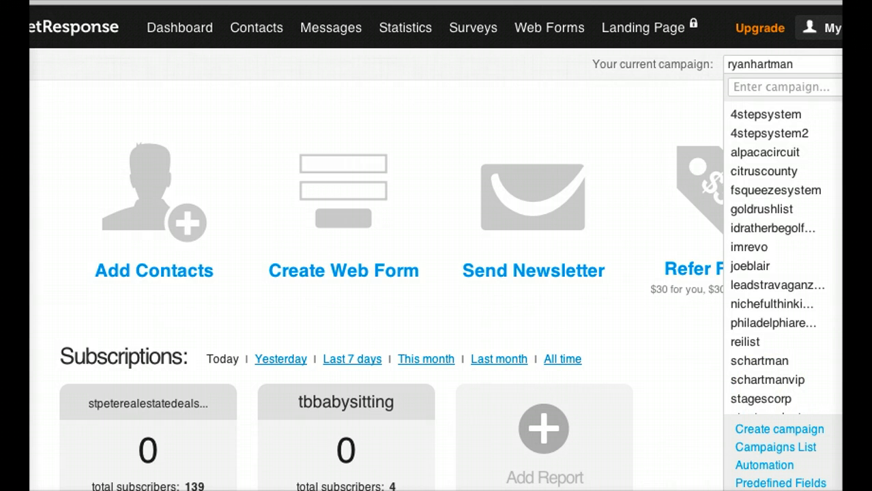
Start a new campaign and try to create it with the name ambit.
click(691, 420)
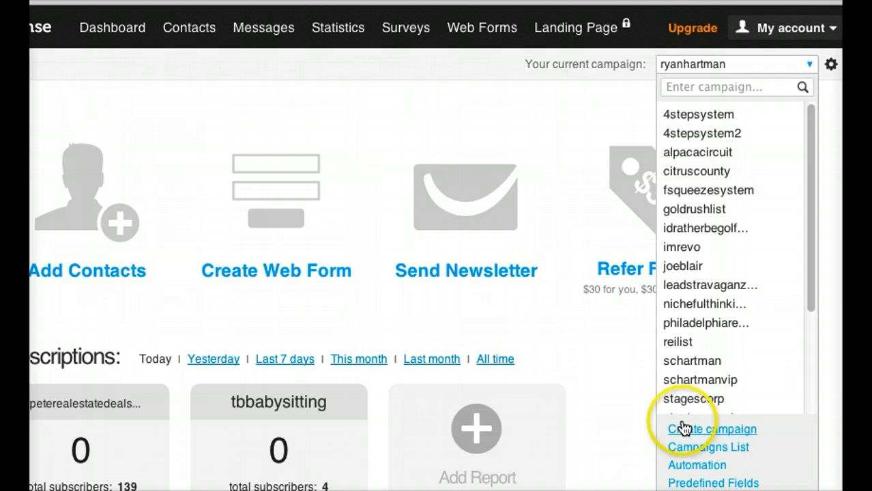
click(695, 193)
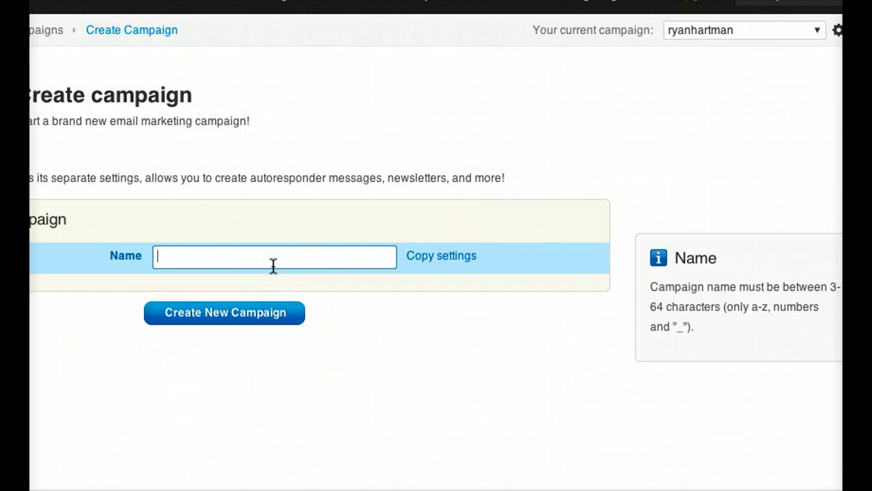
text(ambit)
click(225, 316)
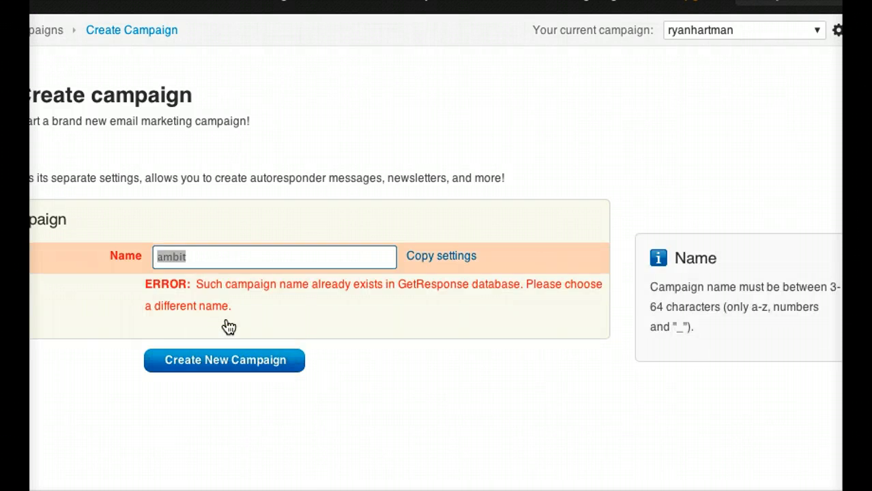
Change the new campaign's name to ambite and create the campaign.
click(202, 253)
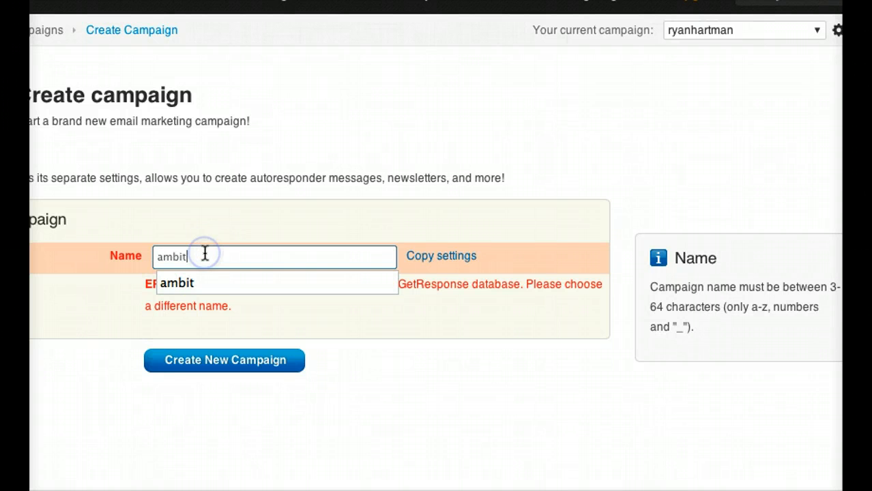
text(e)
click(208, 357)
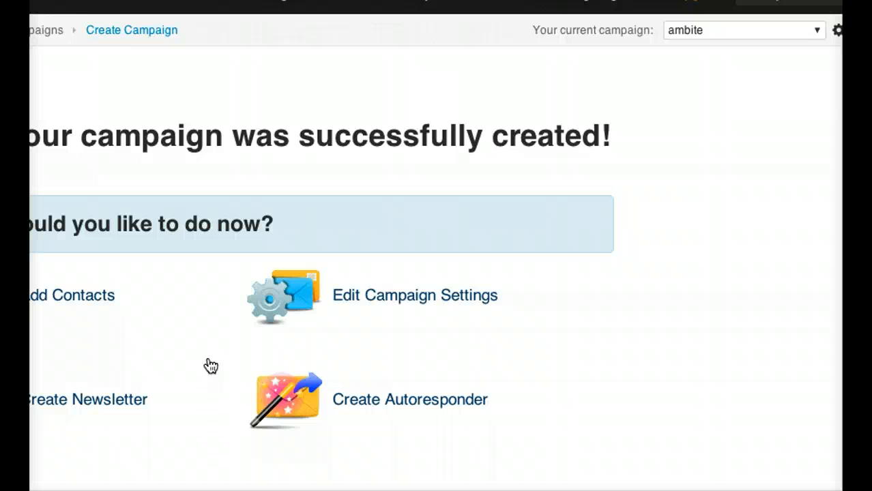
In the new campaign's settings, turn on the campaign email address and forward emails sent to it to the preselected address.
click(398, 307)
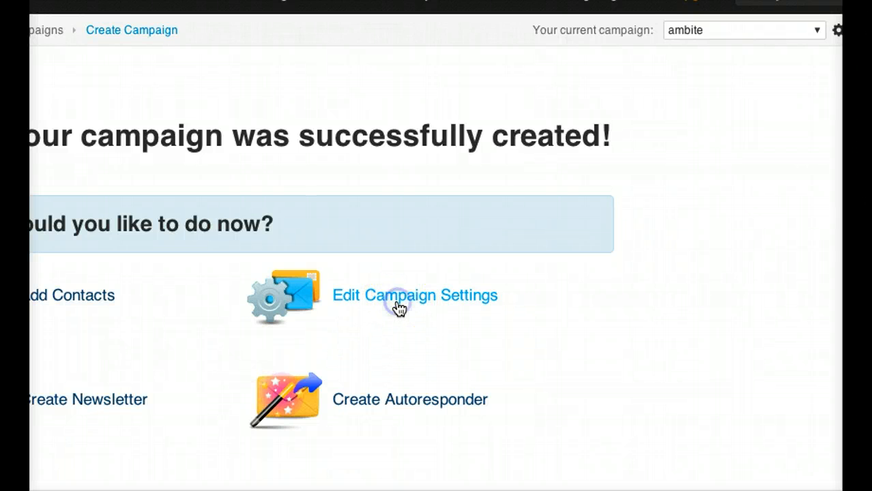
click(374, 296)
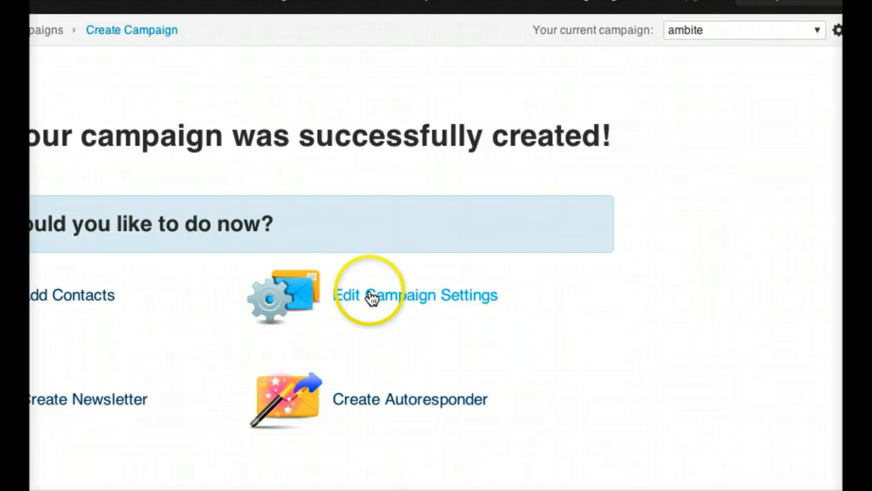
click(359, 194)
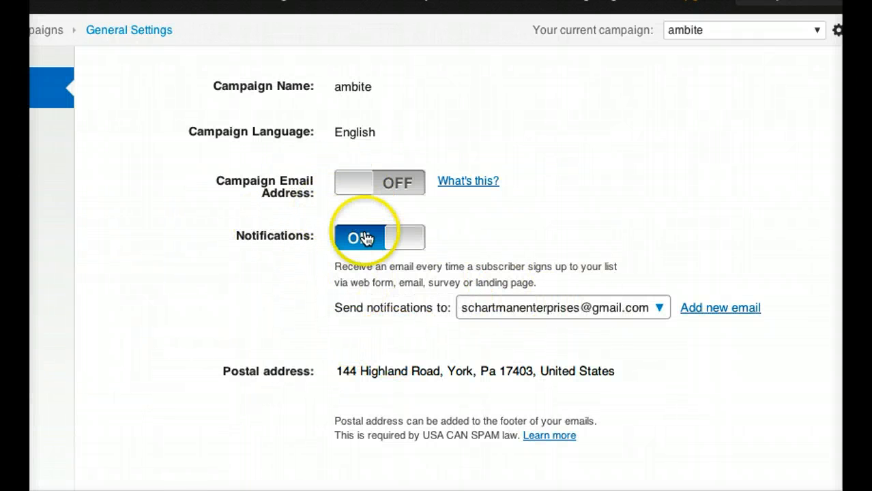
click(398, 183)
scroll(343, 337, down, 1)
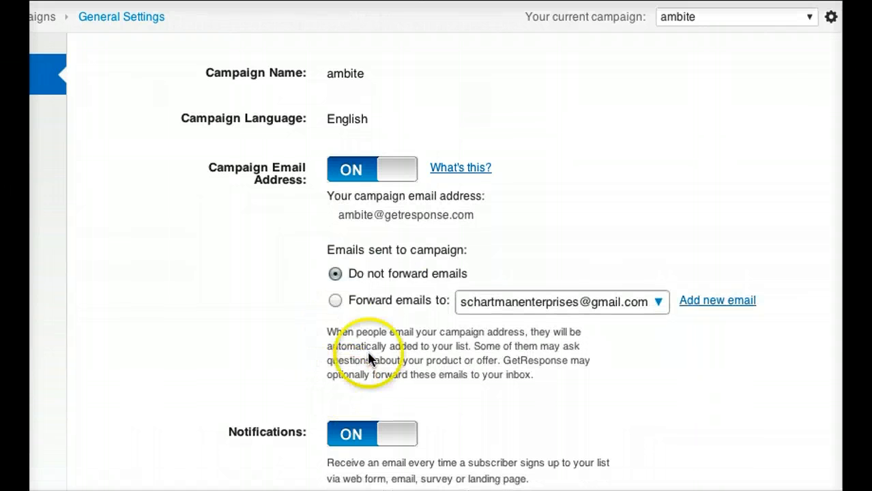
click(335, 300)
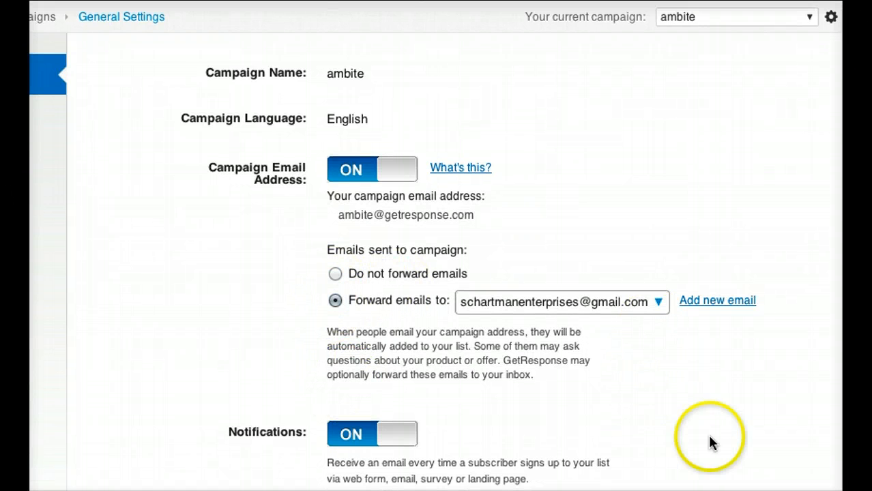
scroll(435, 262, right, 1)
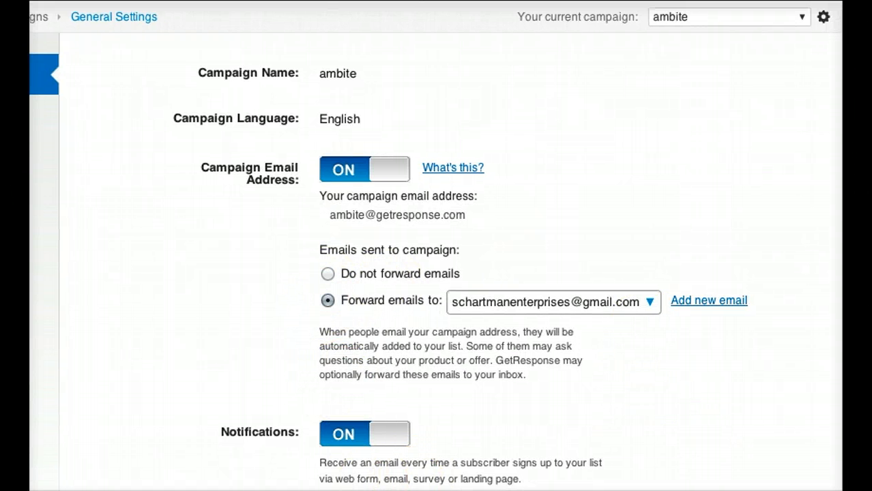
scroll(435, 262, down, 2)
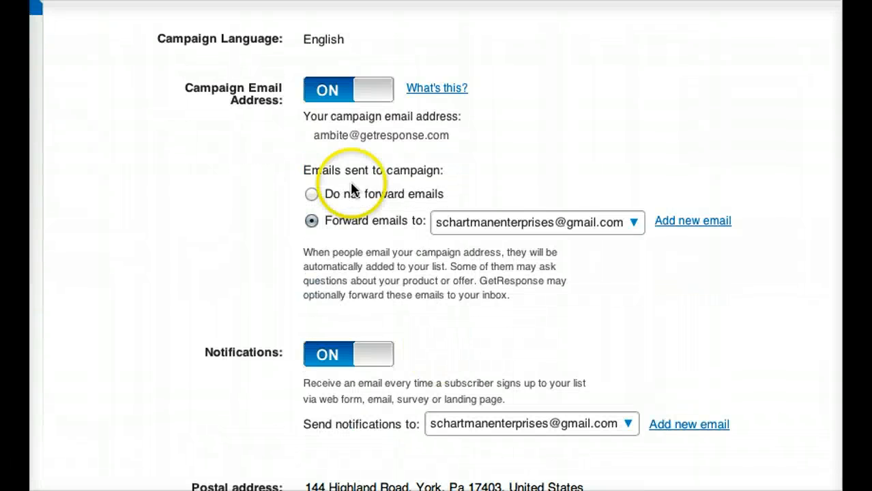
In the campaign's permission settings, disable confirmed opt-in for web subscriptions and email subscriptions.
scroll(163, 193, up, 2)
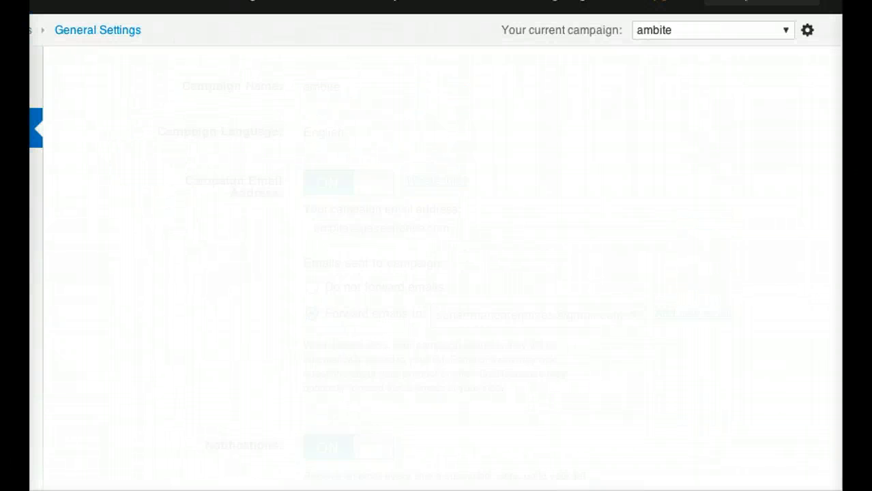
scroll(435, 262, left, 3)
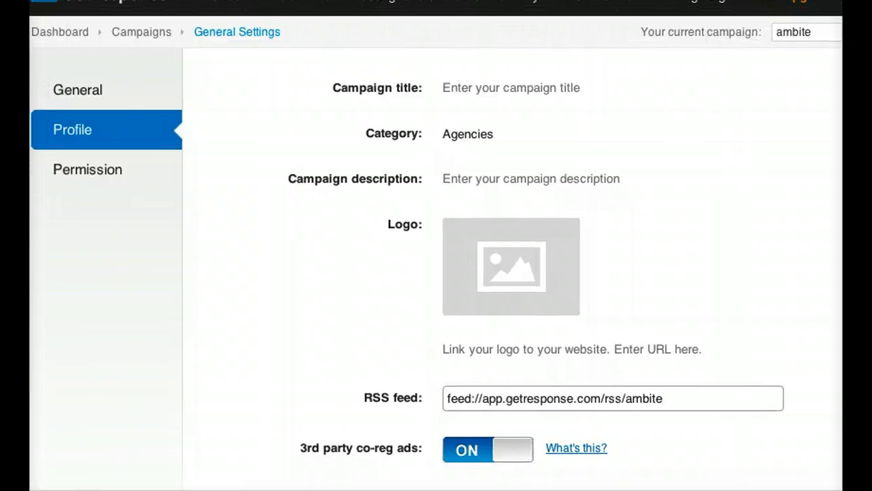
scroll(599, 379, down, 2)
scroll(599, 377, up, 2)
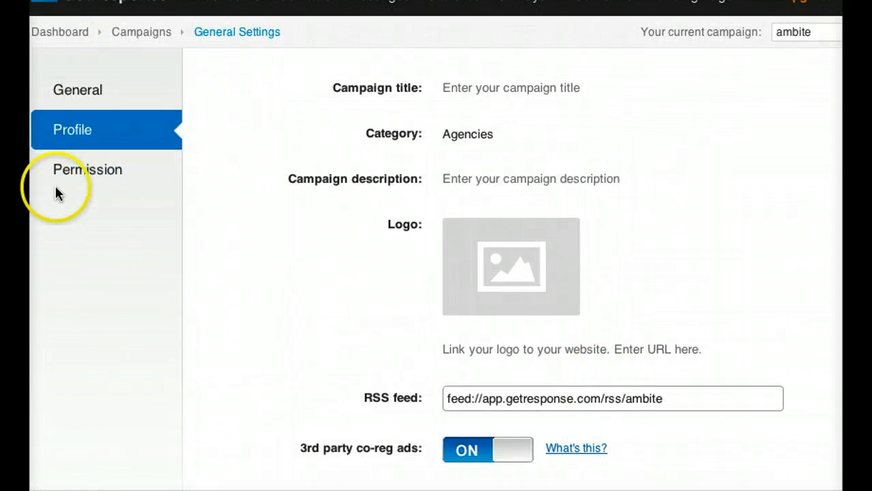
click(79, 168)
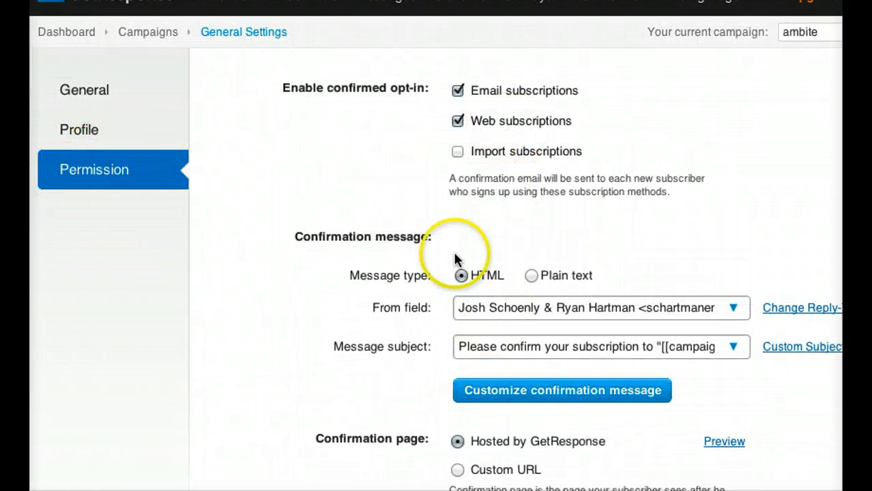
click(458, 121)
click(456, 91)
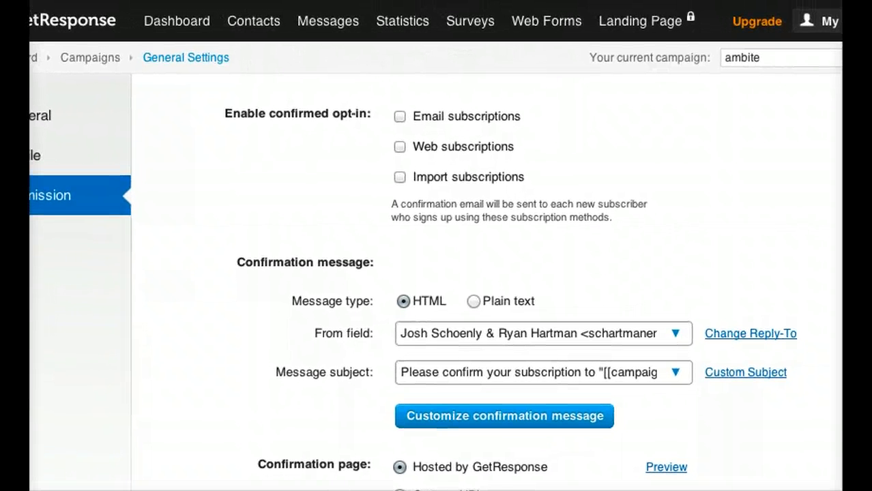
Create a new web form for the campaign and apply the Plain template.
mouse_move(557, 27)
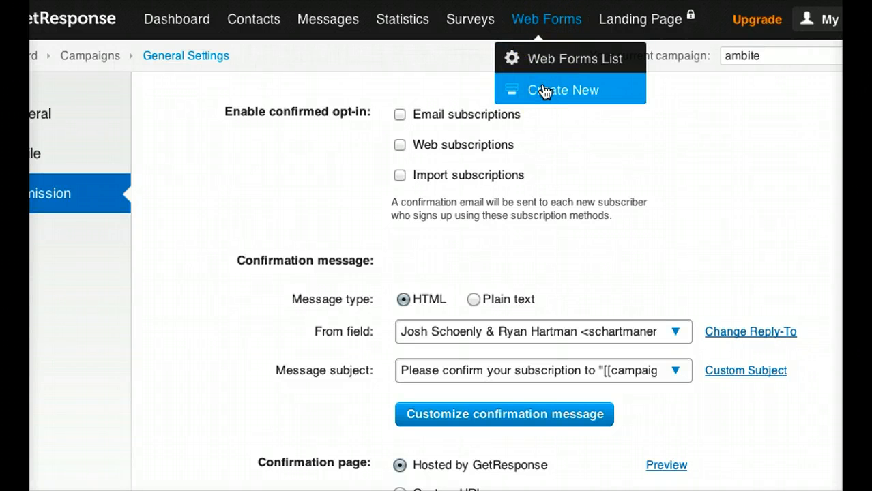
scroll(217, 321, down, 1)
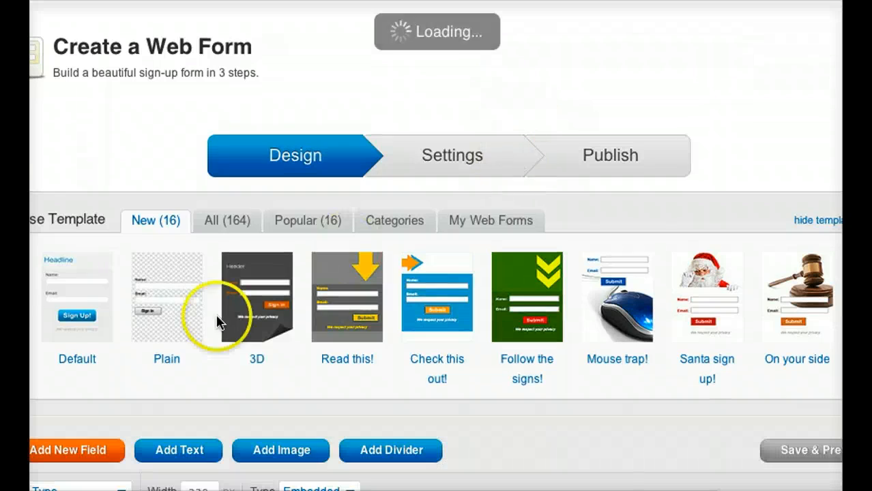
click(181, 299)
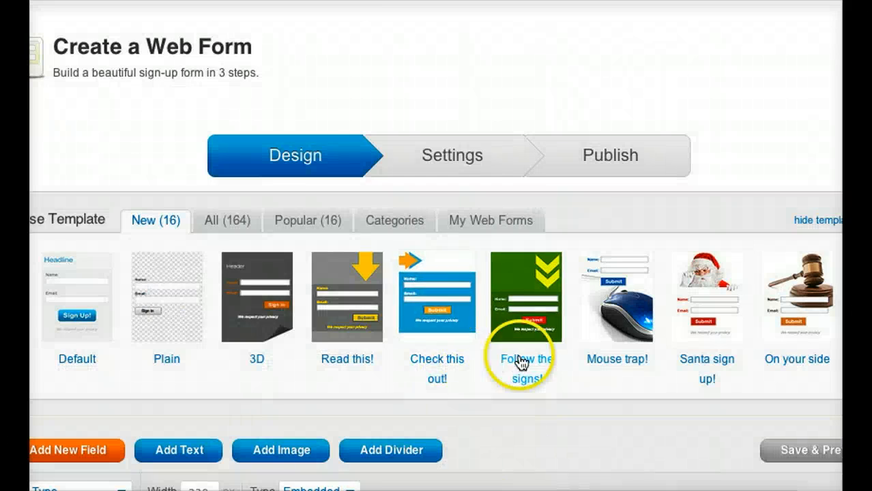
Remove the Name field from the web form so that it asks only for an email.
scroll(520, 362, down, 4)
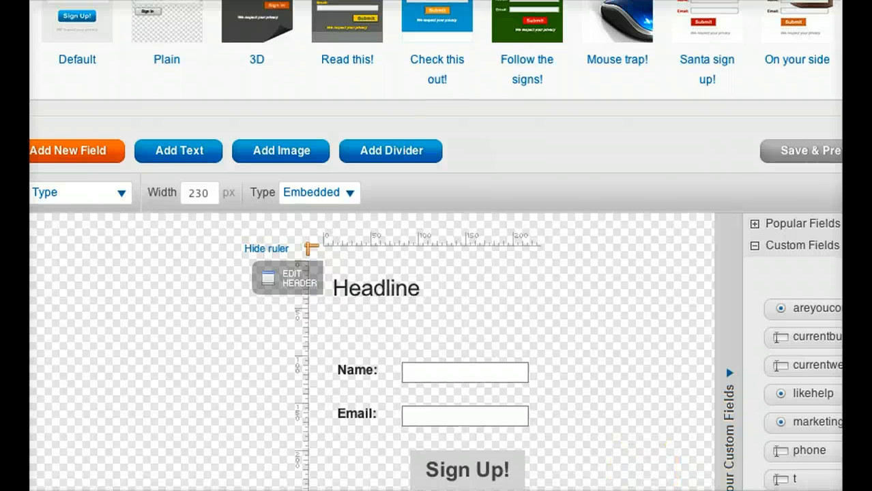
scroll(435, 245, right, 1)
scroll(435, 246, down, 4)
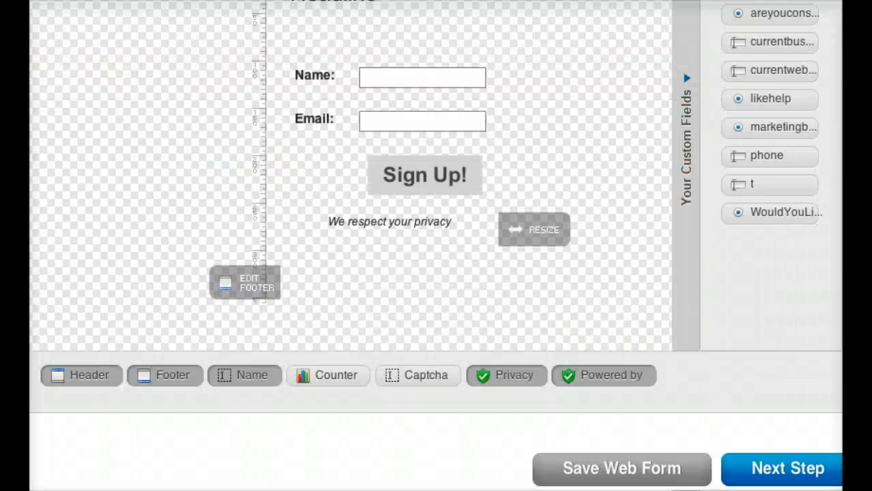
scroll(435, 245, up, 2)
scroll(447, 332, down, 1)
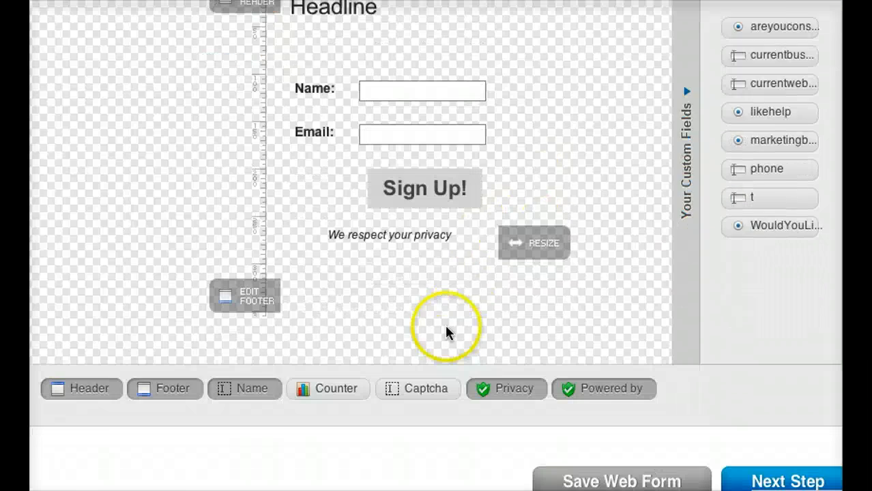
click(252, 386)
Open the form header for editing and replace its text with "How To Save 5-15% A Month Off Your Electric".
scroll(435, 208, up, 2)
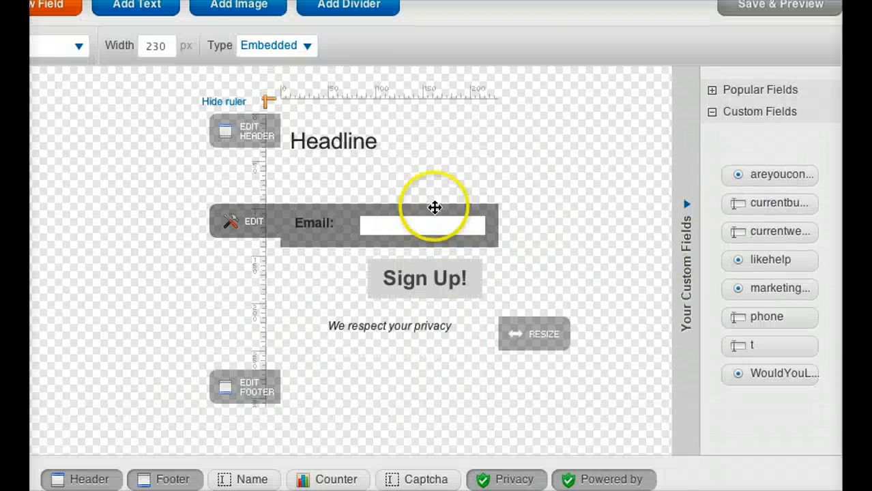
click(246, 133)
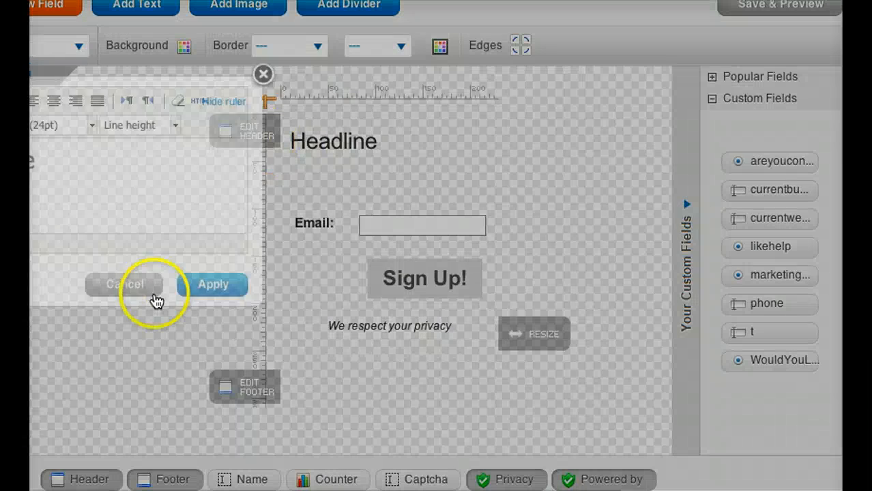
drag(93, 87, 236, 95)
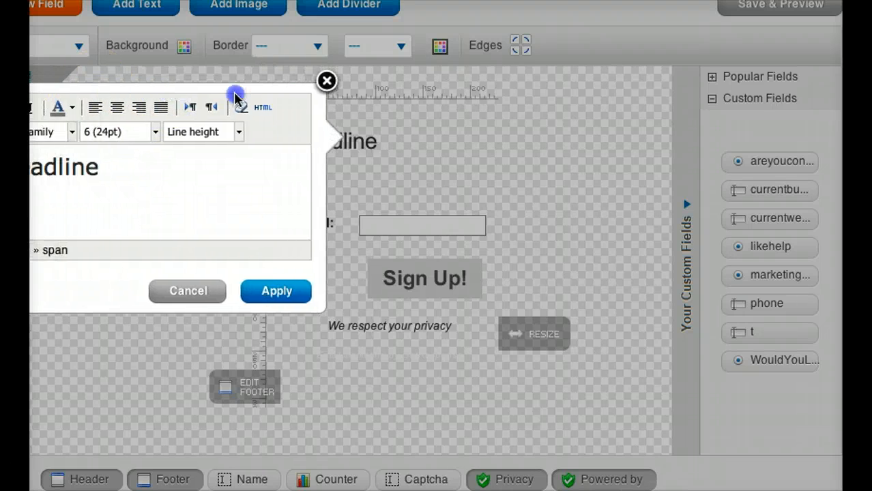
drag(228, 176, 109, 162)
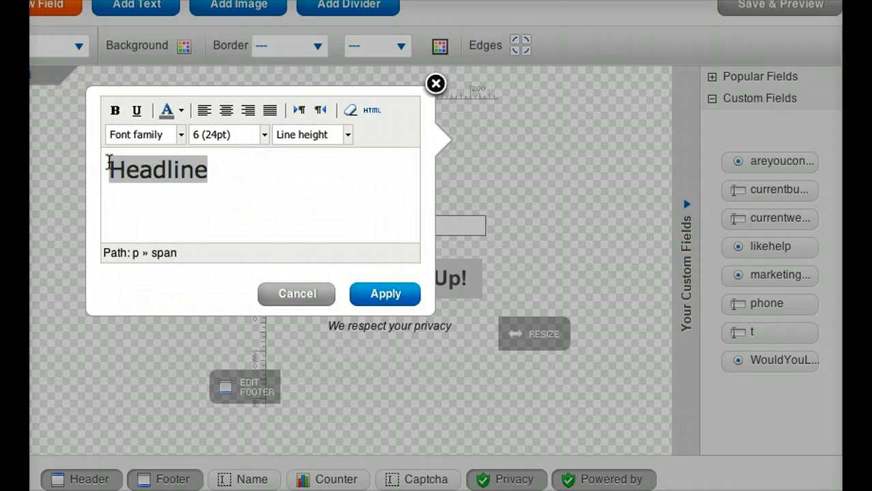
text(How To Save )
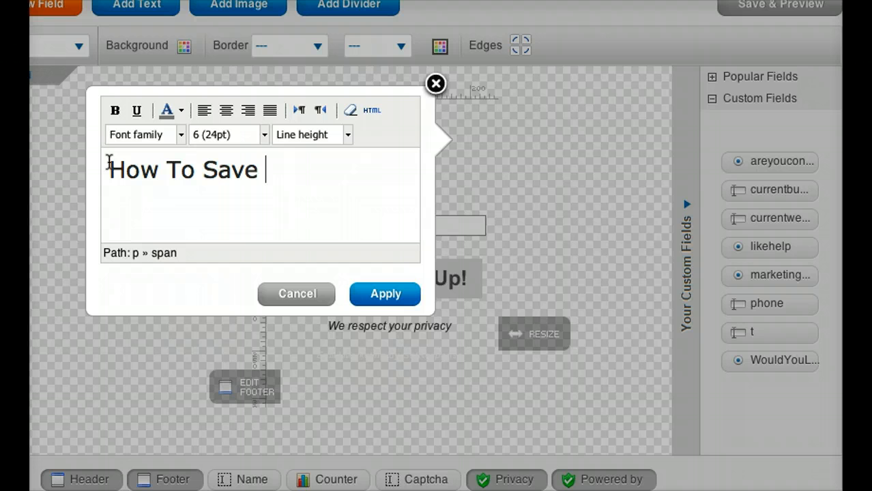
text(5-15% a)
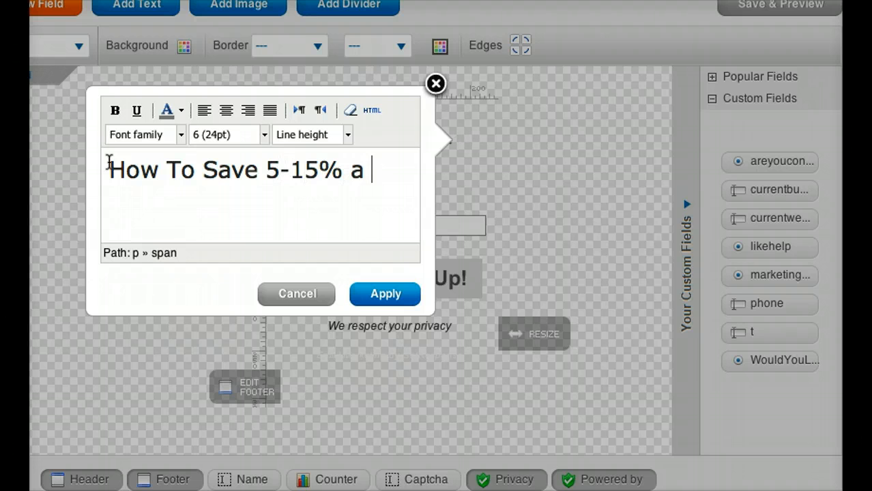
key(BackSpace)
text(A Month)
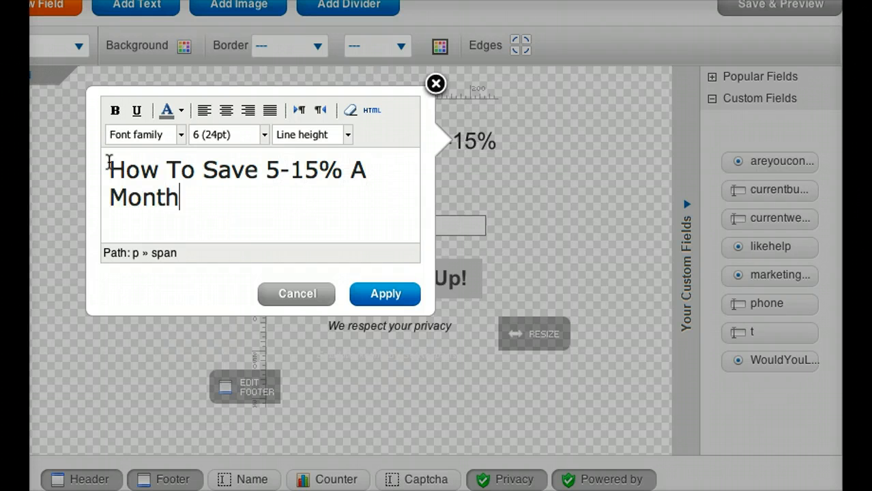
text( Off Your Electric)
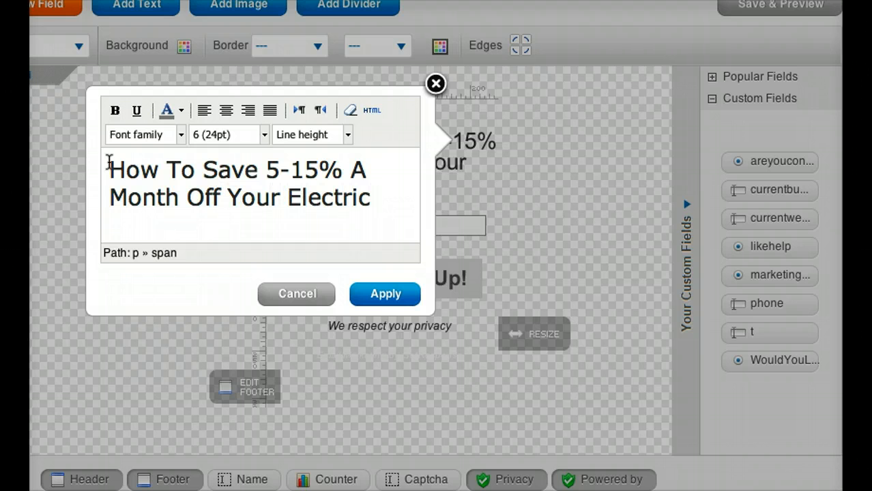
Replace the word "Electric" at the end of the header text with "St Pete FL Electric Bill (Takes only 5 Minutes)".
key(BackSpace)
key(BackSpace)
key(BackSpace)
key(BackSpace)
key(BackSpace)
key(BackSpace)
key(BackSpace)
key(BackSpace)
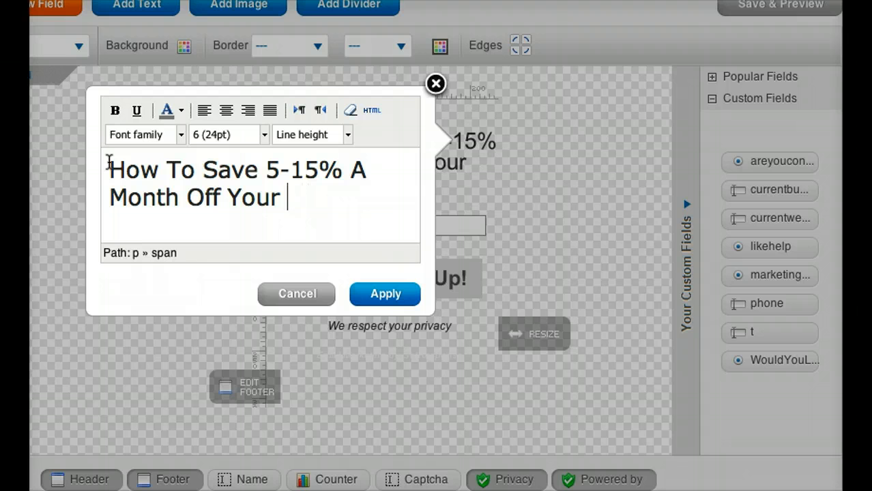
text(St Pete F)
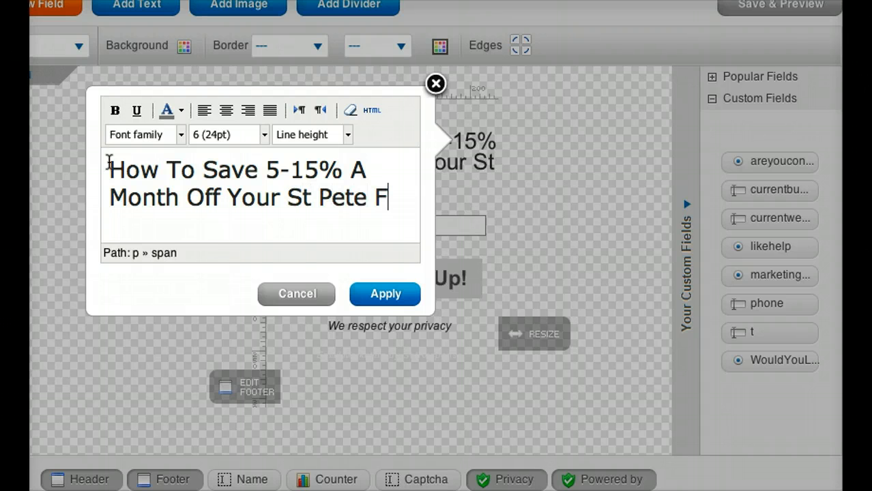
text(L Electric Bi)
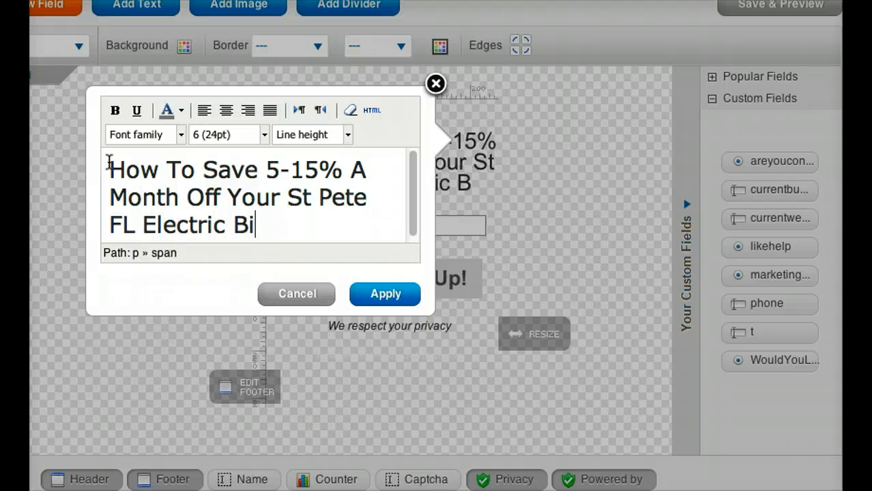
text(ll (Takes only 5)
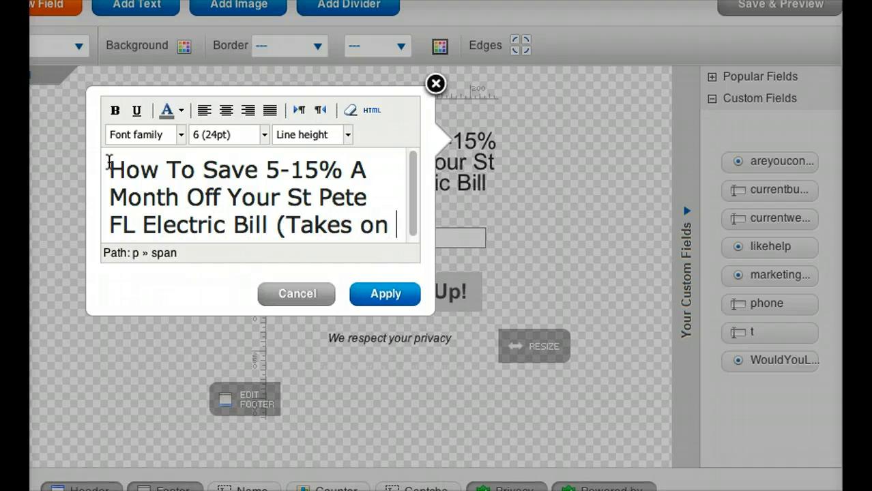
text(utes))
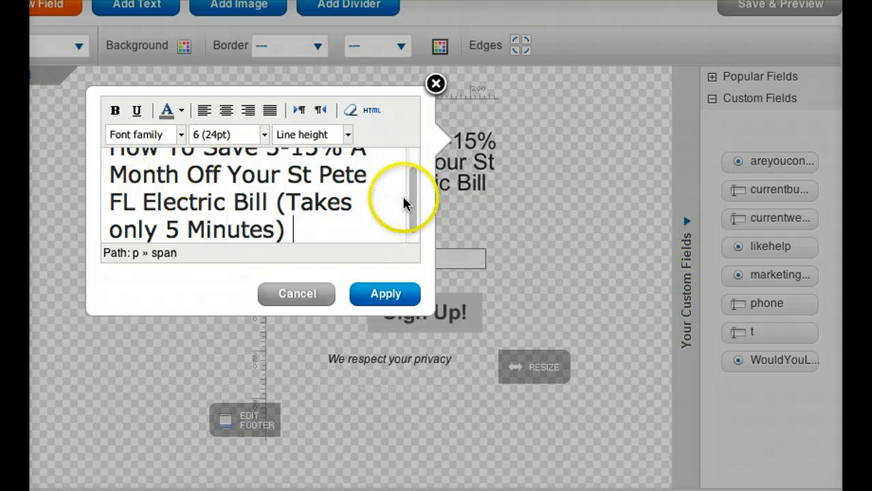
Replace "How To" at the start of the header text with "Gov Loophole Lets You".
drag(404, 203, 410, 156)
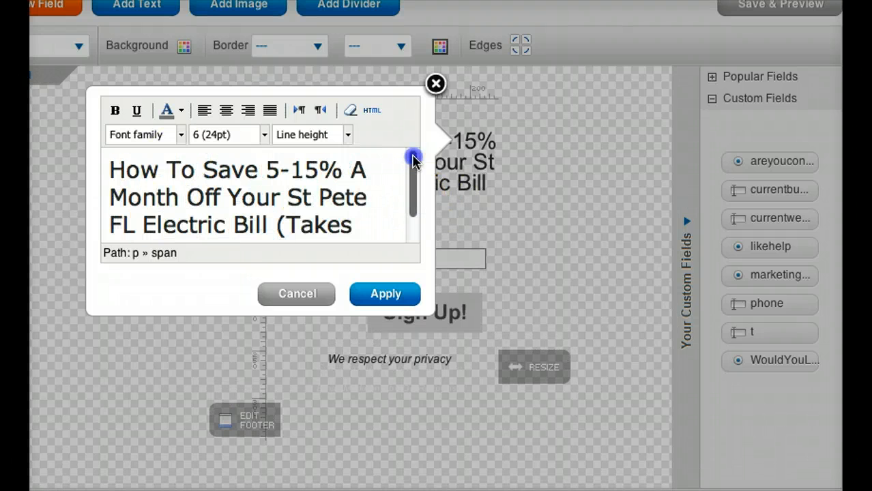
drag(196, 169, 110, 170)
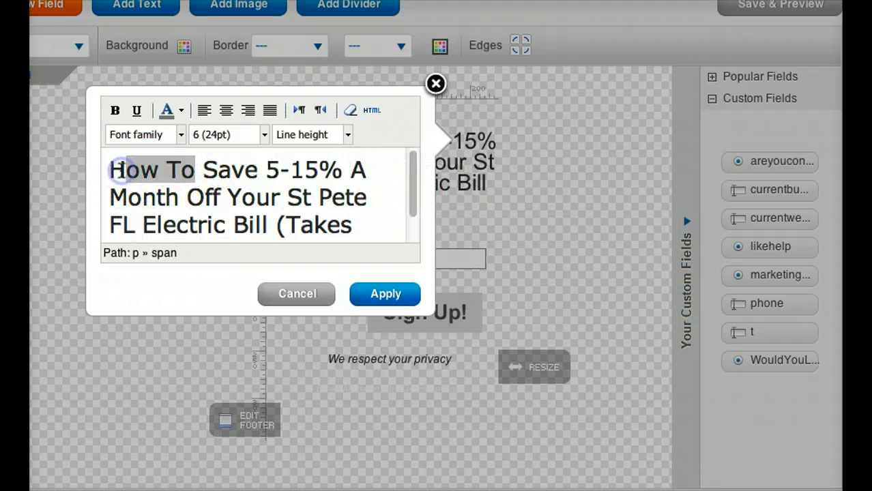
key(BackSpace)
text(Gov )
text(Loophole Le)
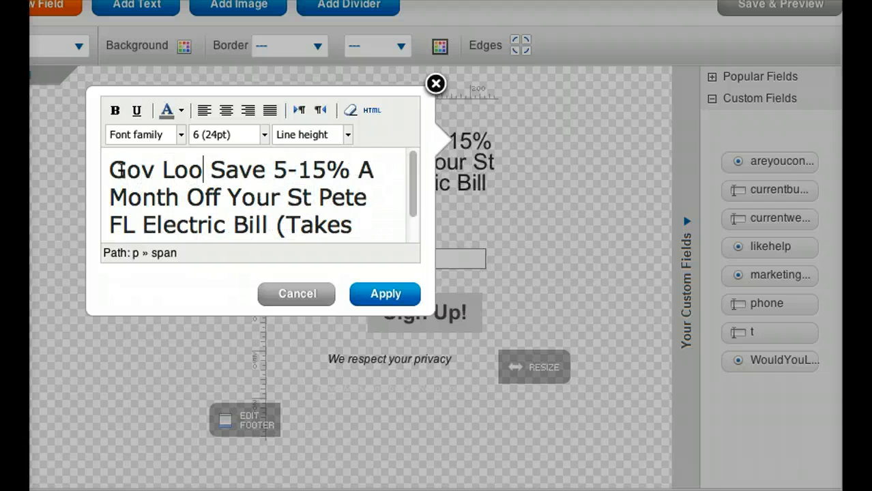
text(ts)
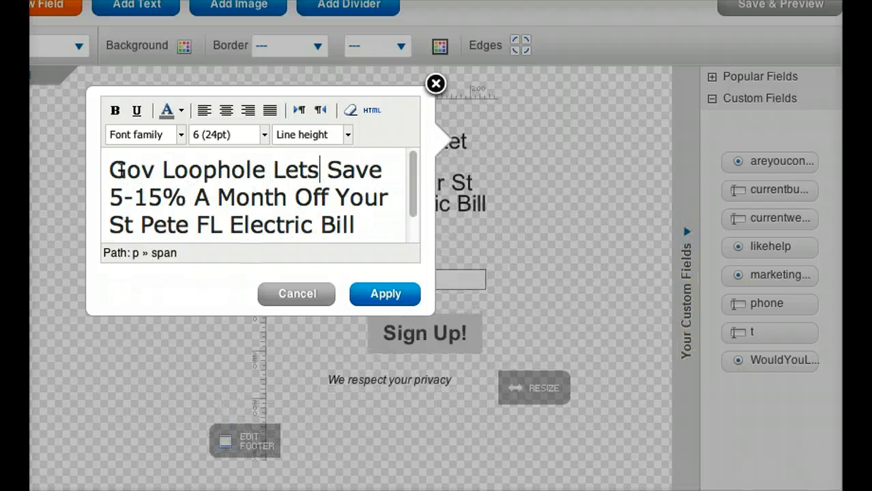
text( You)
click(132, 197)
Center the whole header text and make it bold.
scroll(132, 197, down, 1)
scroll(131, 196, down, 4)
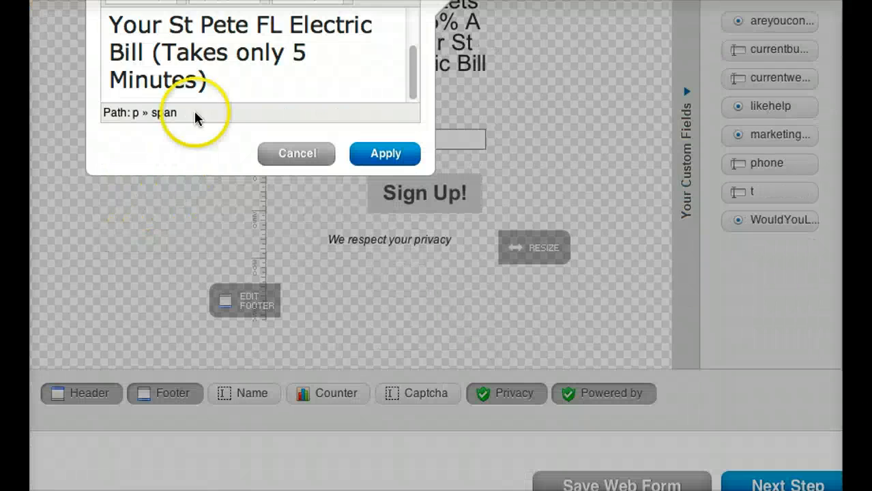
drag(230, 84, 114, 139)
click(226, 70)
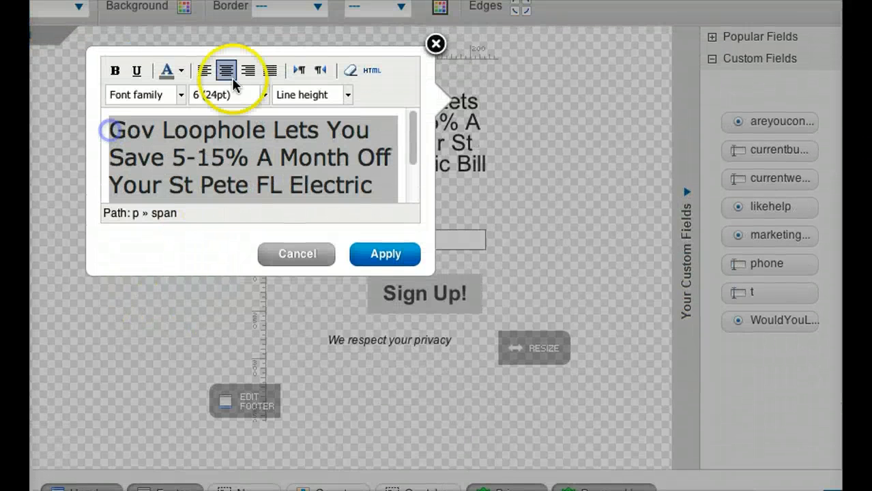
click(118, 70)
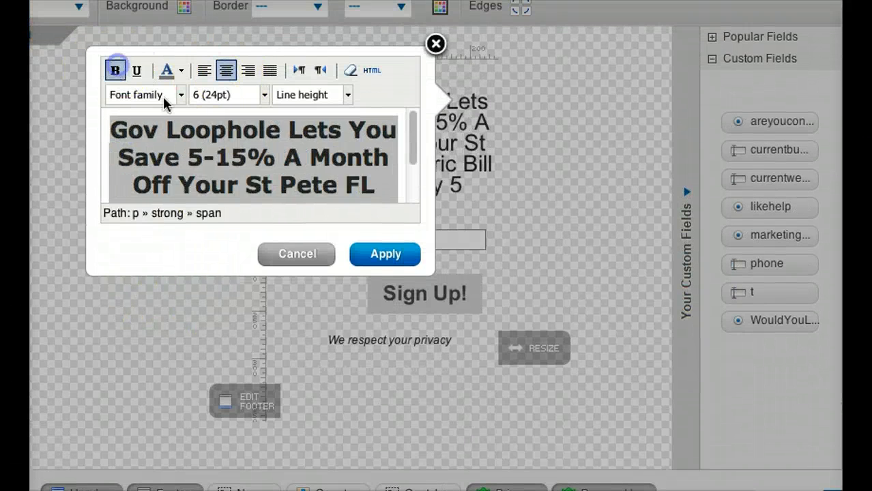
Apply the edited header text to the form and widen the form to about 402 px.
click(256, 148)
scroll(256, 148, down, 5)
scroll(323, 148, up, 3)
scroll(286, 198, up, 4)
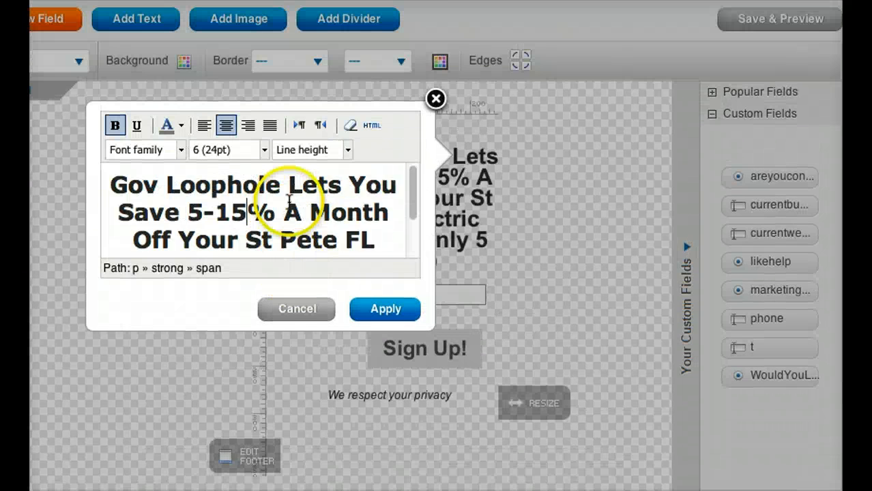
scroll(288, 201, down, 2)
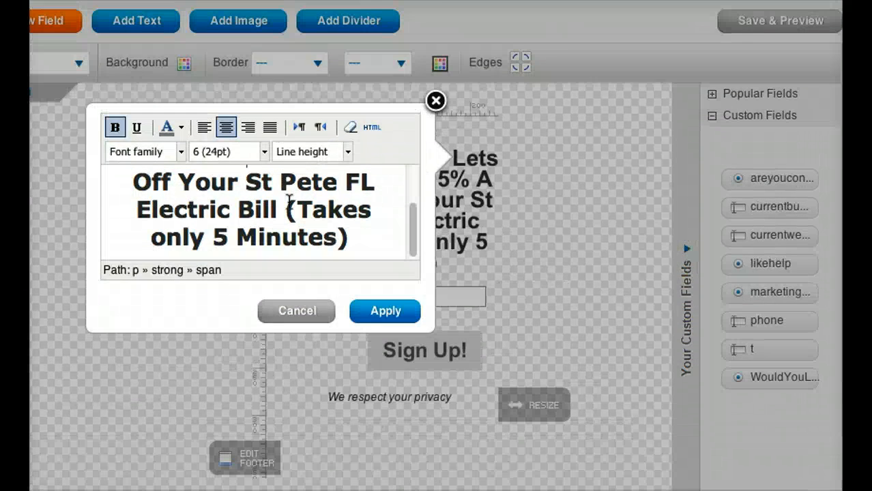
scroll(288, 202, up, 10)
scroll(335, 218, down, 6)
scroll(344, 303, down, 3)
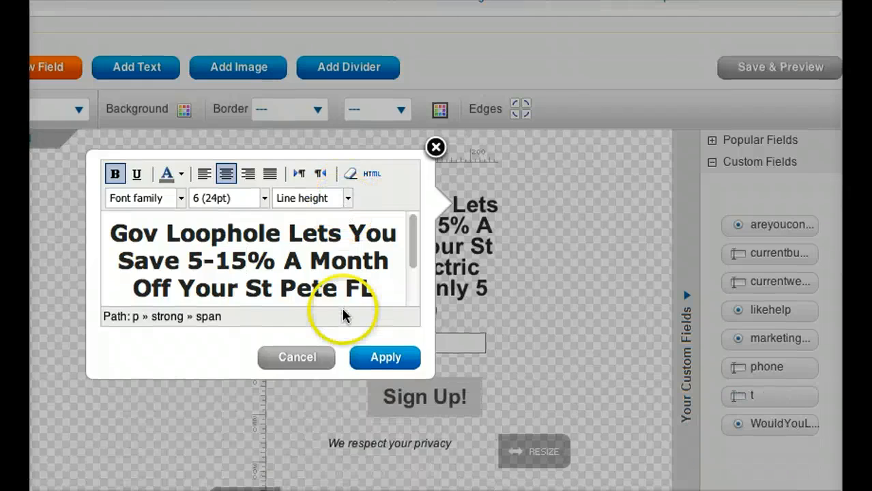
click(377, 361)
drag(516, 449, 642, 441)
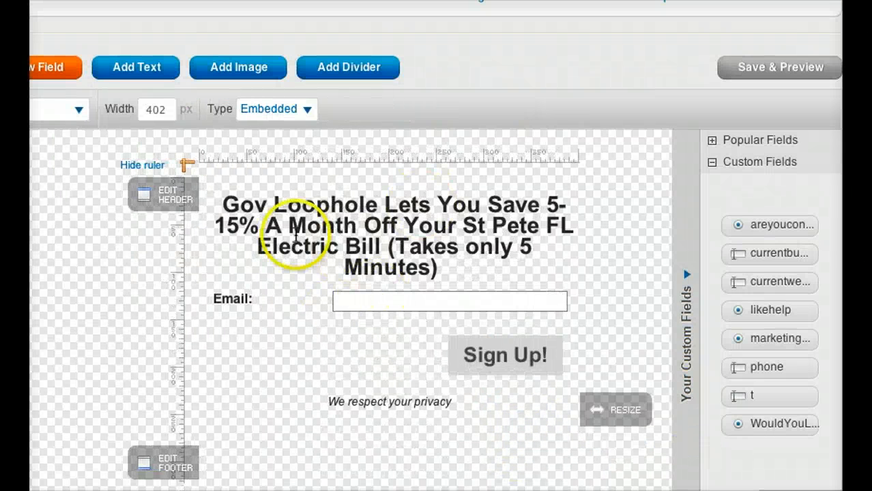
Open the "Sign Up!" button's label for editing and select its text.
click(153, 348)
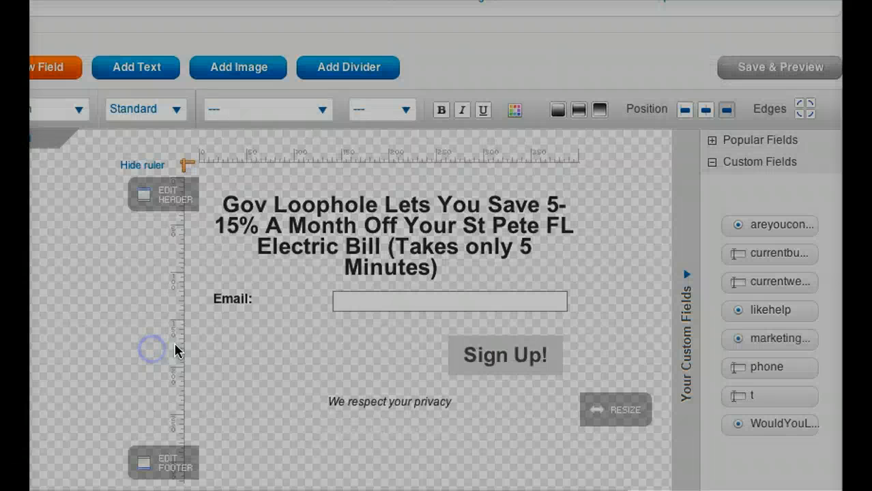
drag(74, 312, 442, 287)
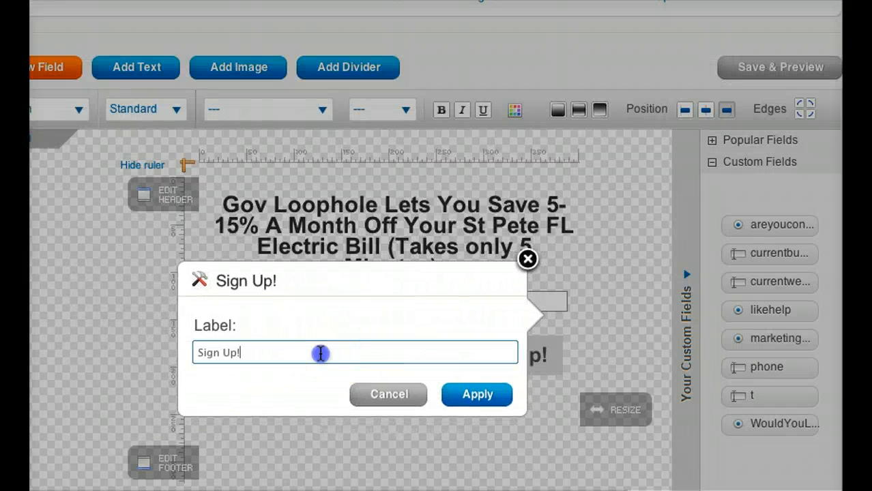
drag(318, 352, 166, 352)
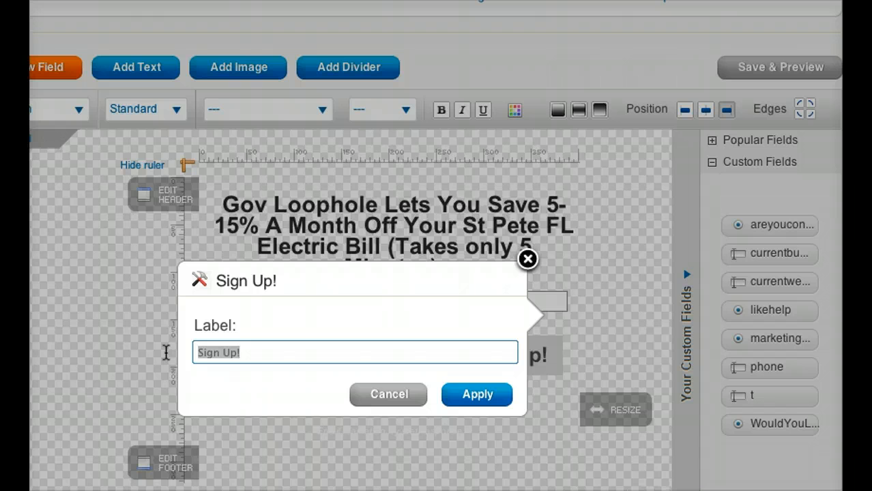
text(Learn More Now)
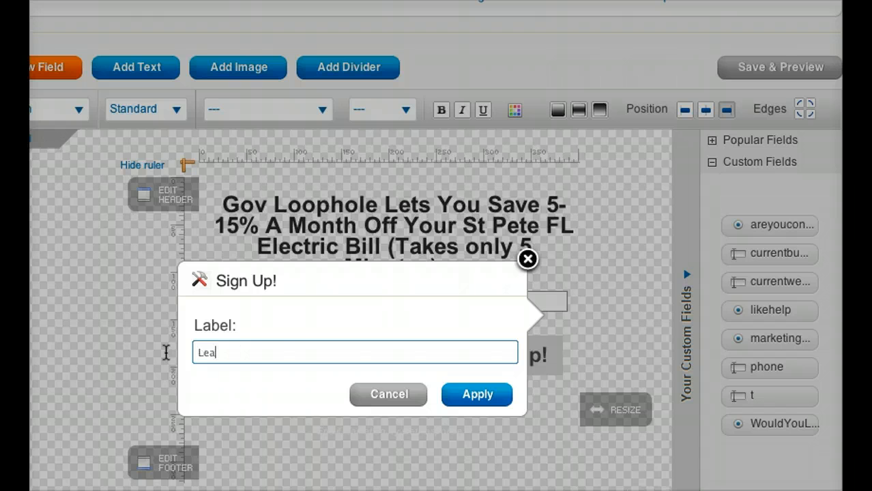
key(BackSpace)
key(BackSpace)
key(BackSpace)
key(BackSpace)
key(BackSpace)
key(BackSpace)
key(BackSpace)
key(BackSpace)
key(BackSpace)
key(BackSpace)
key(BackSpace)
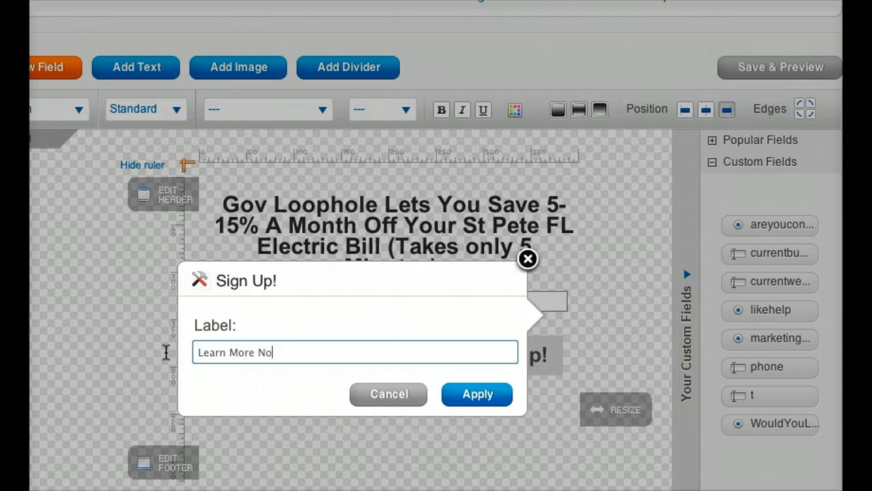
key(BackSpace)
key(BackSpace)
key(BackSpace)
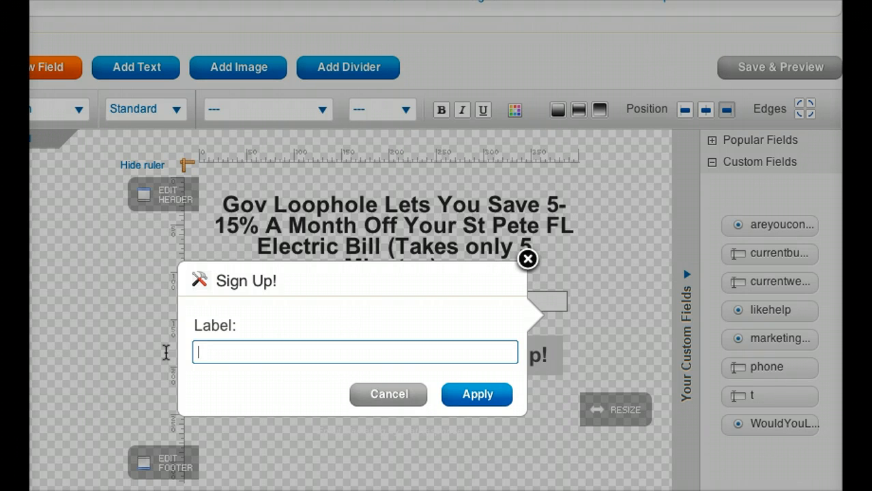
Set the submit button's label to "Lower My Electric Bill Now" and apply it.
text(Lowe)
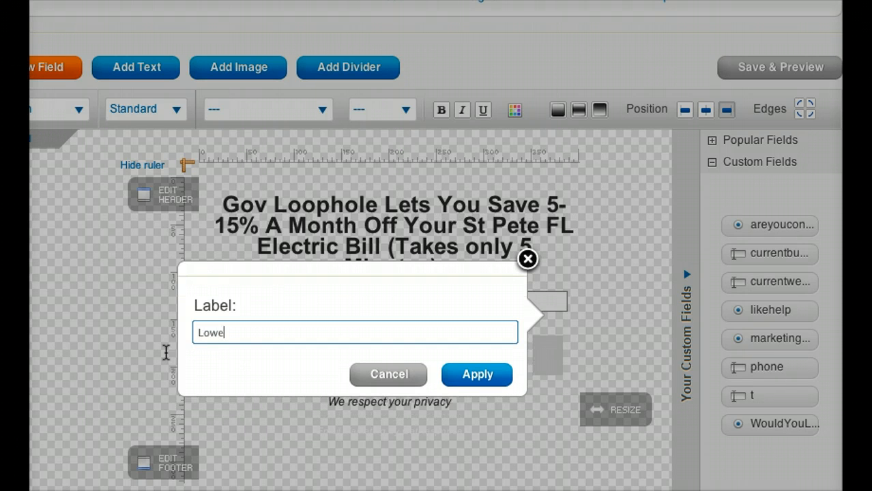
text(r My Electric Bill Now)
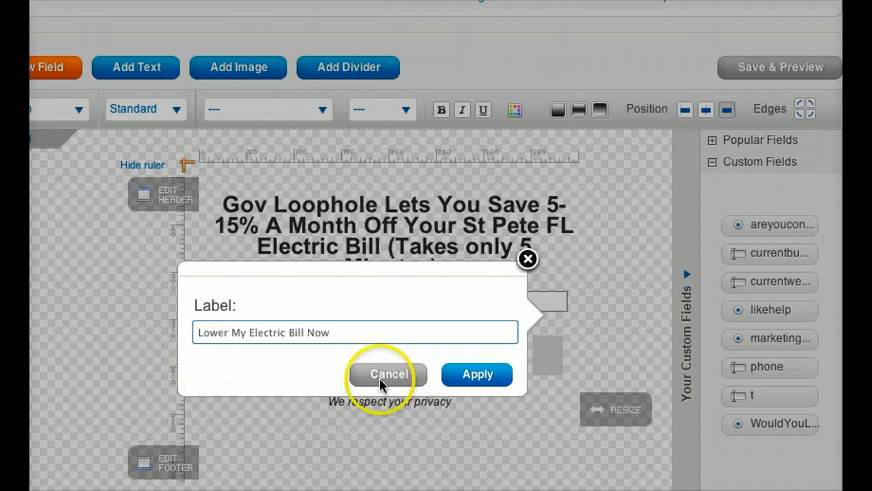
click(481, 396)
Position the Email field's label above its input box.
click(237, 283)
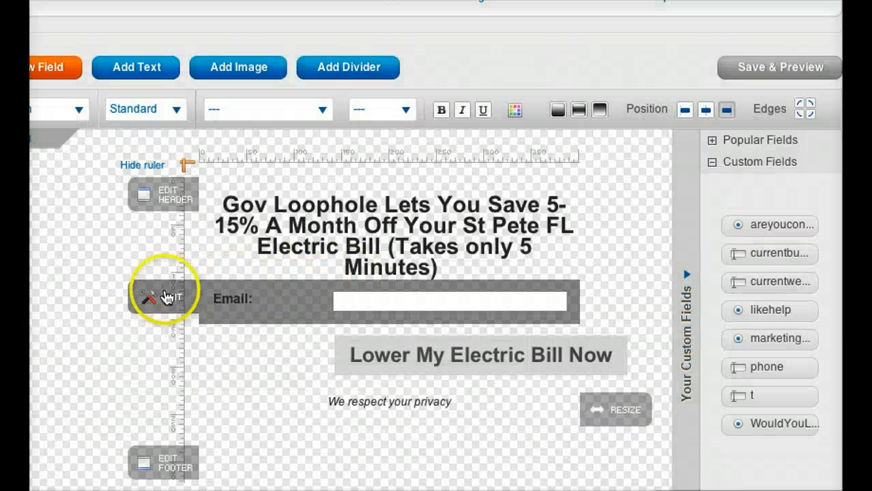
click(164, 298)
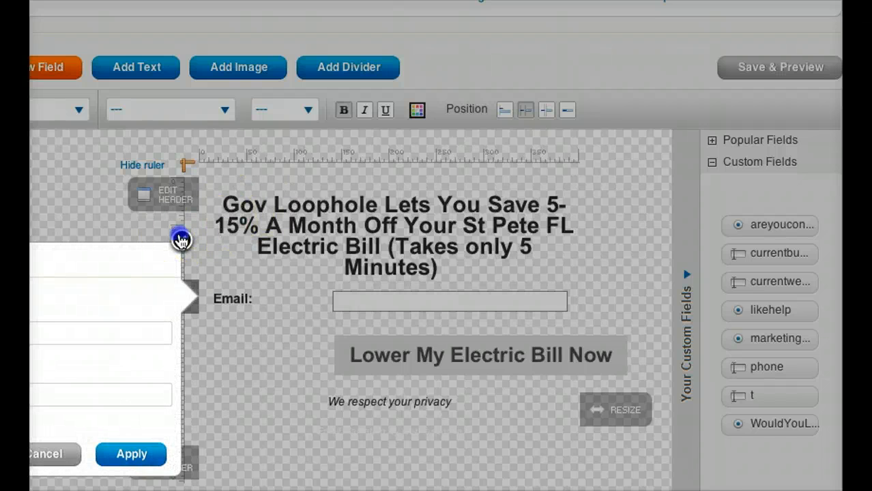
click(181, 239)
click(503, 112)
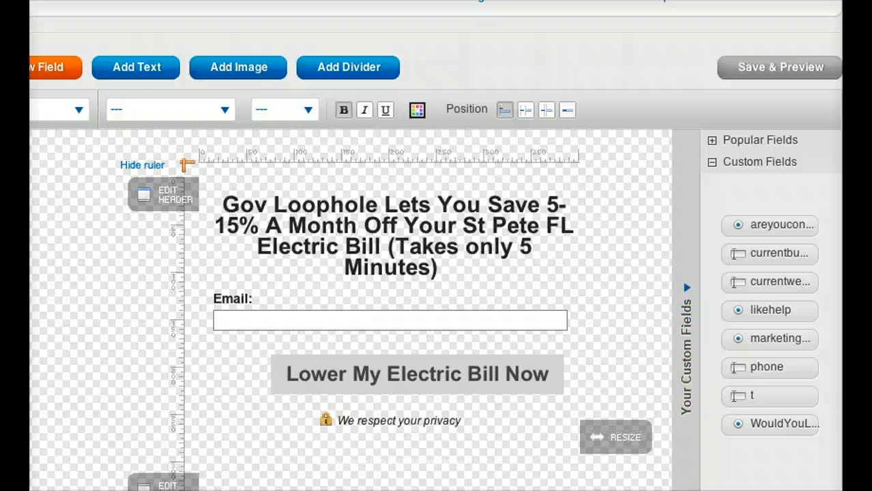
Review the finished form design and proceed to the web form's Settings stage.
scroll(516, 468, down, 3)
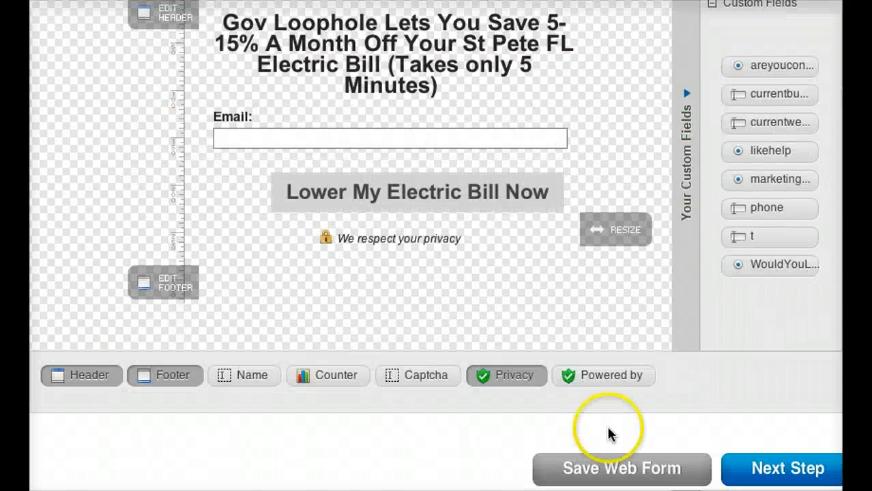
scroll(329, 479, up, 2)
scroll(330, 482, down, 2)
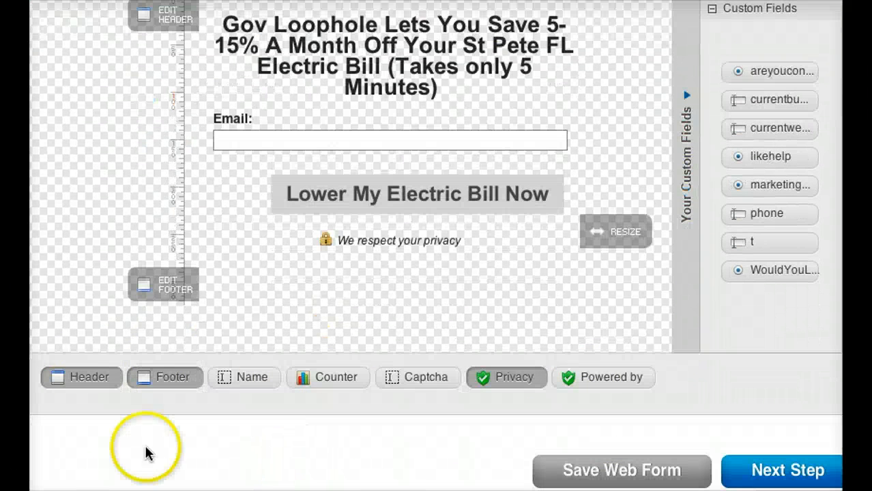
click(142, 379)
scroll(370, 451, up, 3)
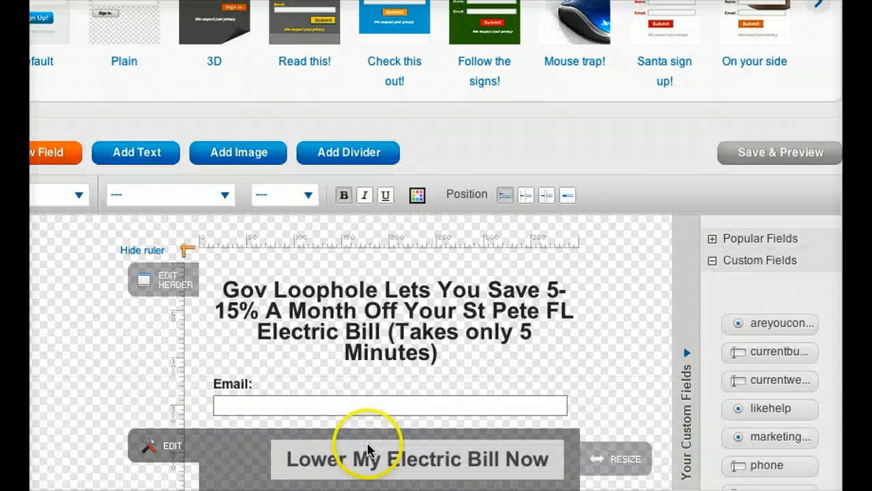
scroll(402, 398, down, 3)
click(784, 482)
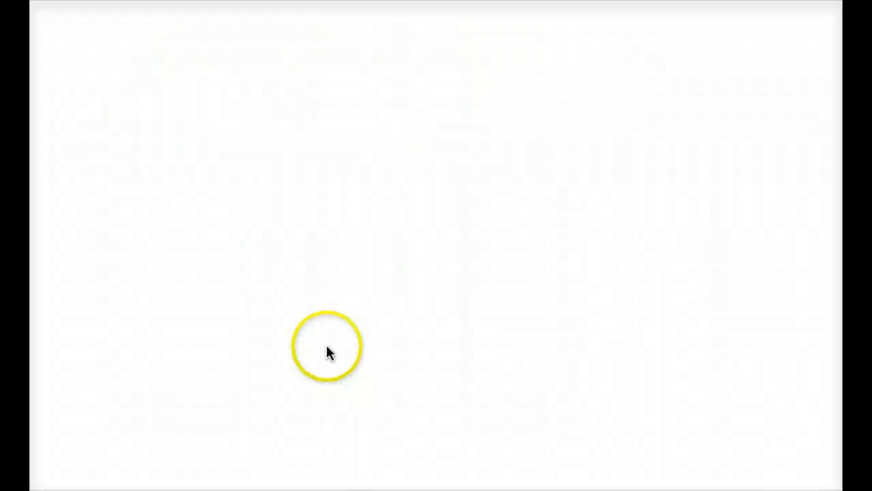
Choose a custom thank-you page for the web form and select the placeholder text in its URL field.
scroll(399, 324, down, 3)
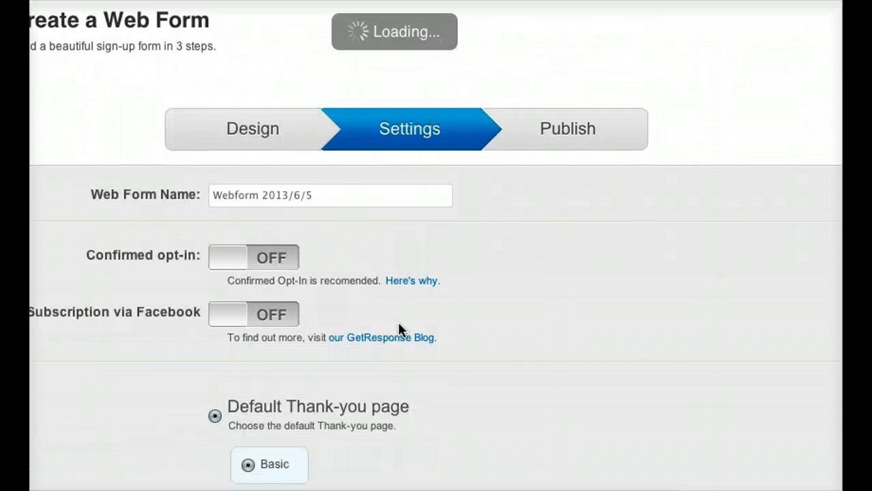
scroll(397, 322, down, 1)
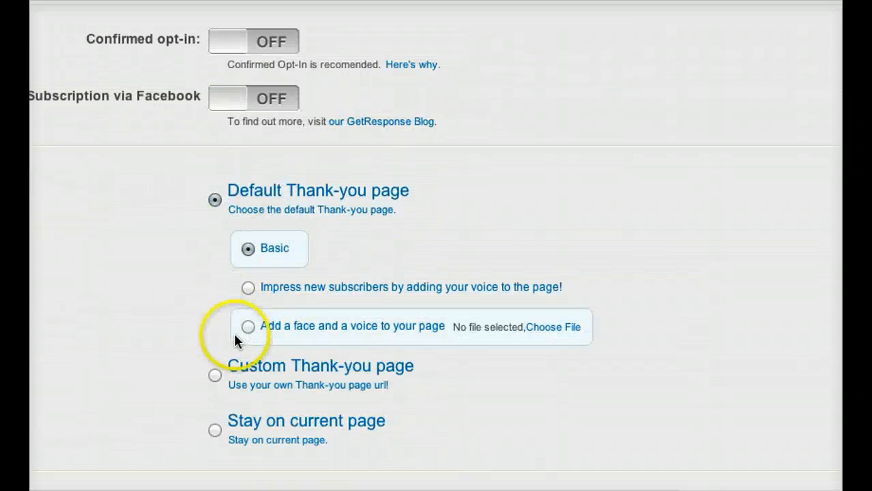
click(216, 374)
drag(258, 297, 235, 294)
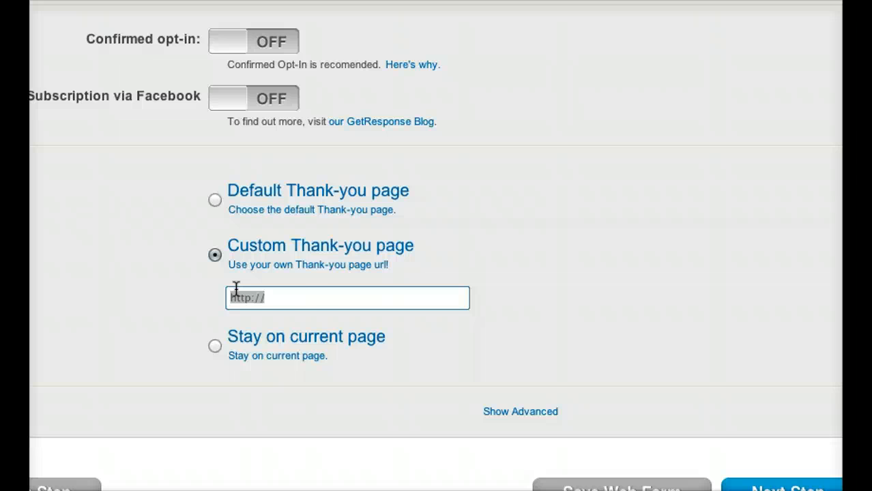
click(301, 298)
text(ambit.com)
click(267, 296)
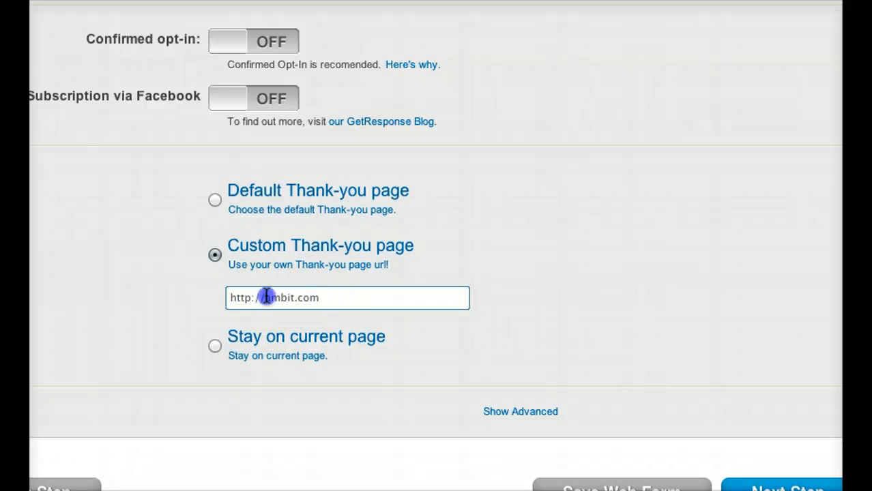
text(525.dfk)
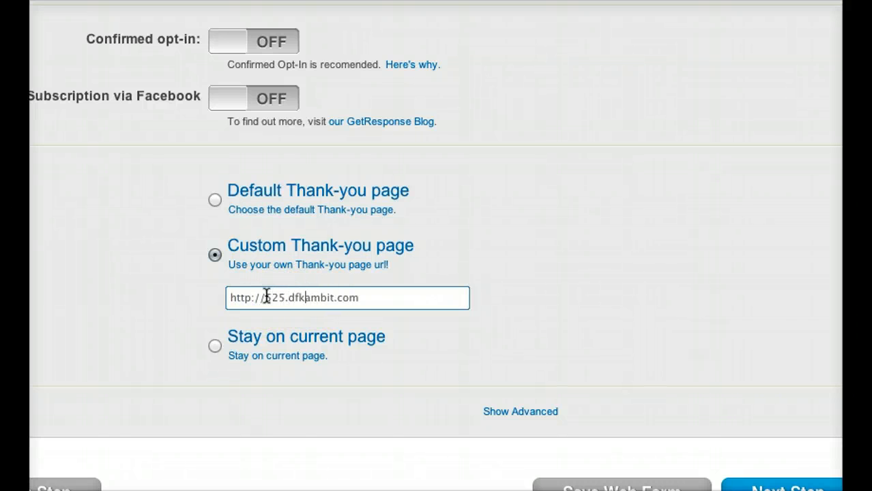
key(ctrl+a)
key(BackSpace)
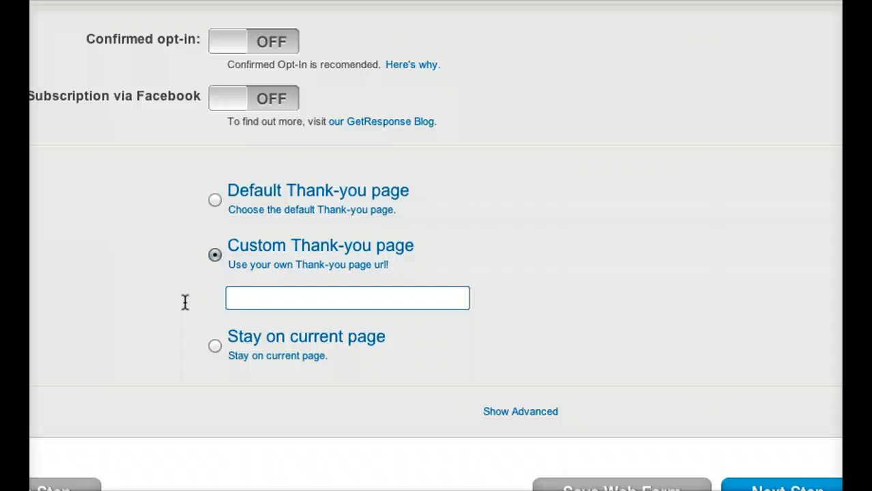
text(http://ambit.com)
click(528, 477)
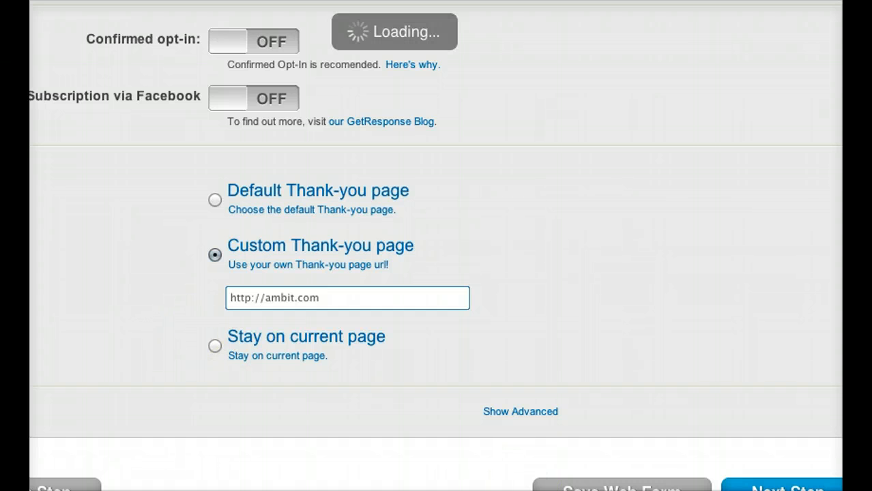
Have GetResponse host the web form and open its copied link in the browser.
scroll(440, 266, up, 3)
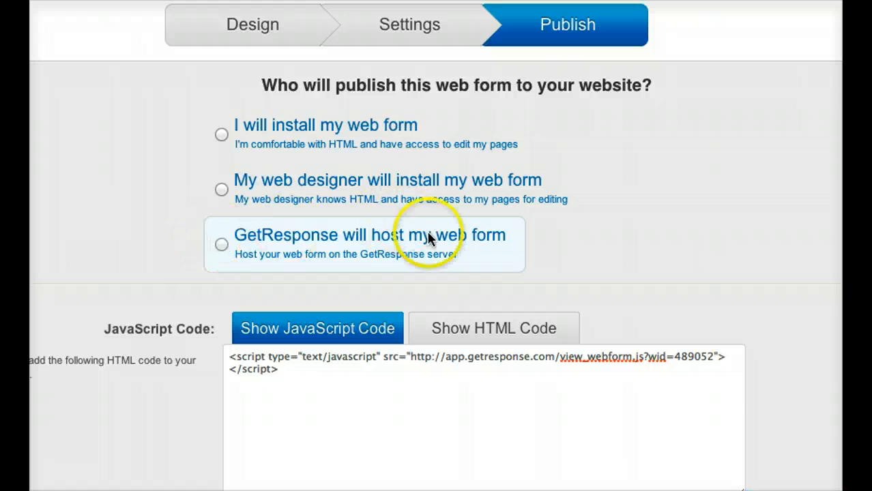
click(222, 245)
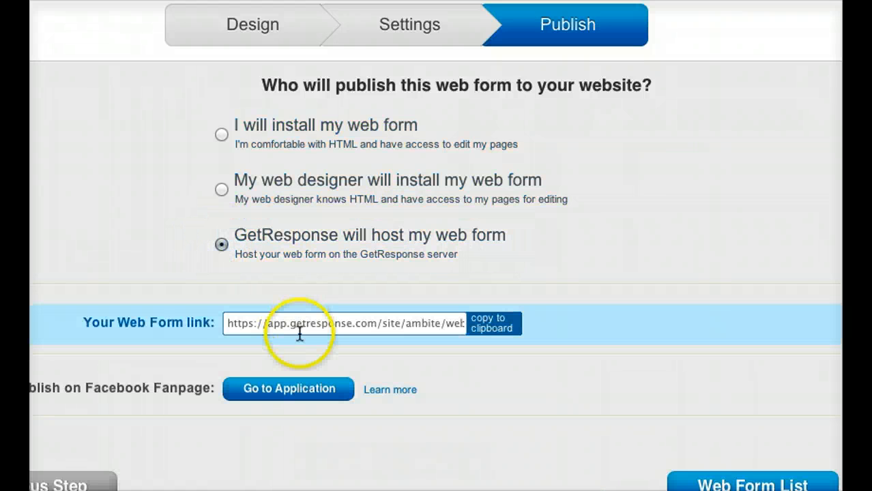
click(300, 323)
key(super+a)
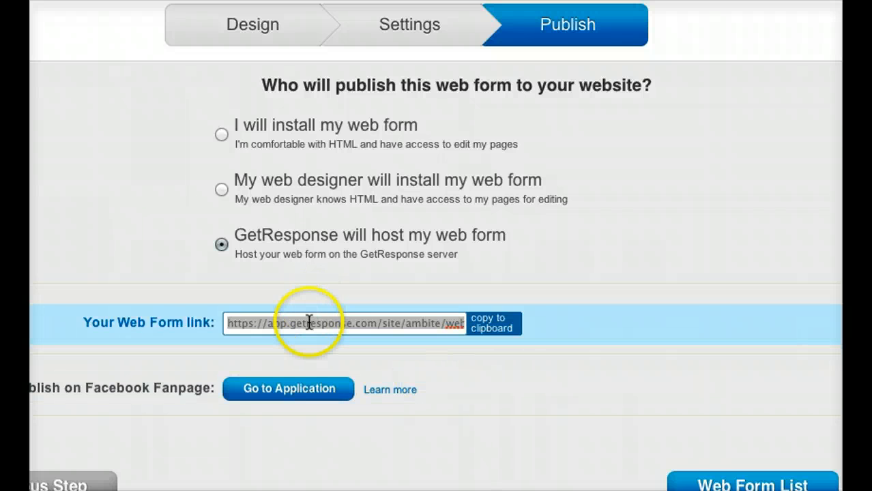
scroll(336, 353, up, 3)
scroll(321, 383, down, 3)
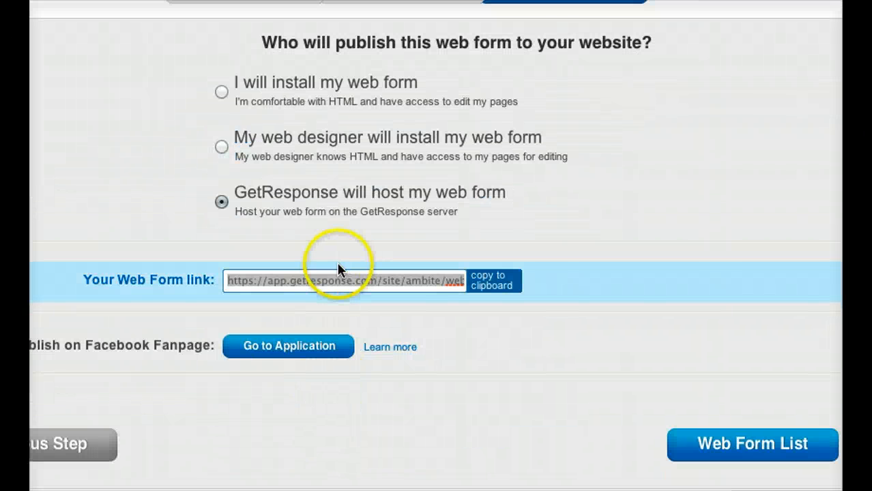
scroll(337, 266, up, 3)
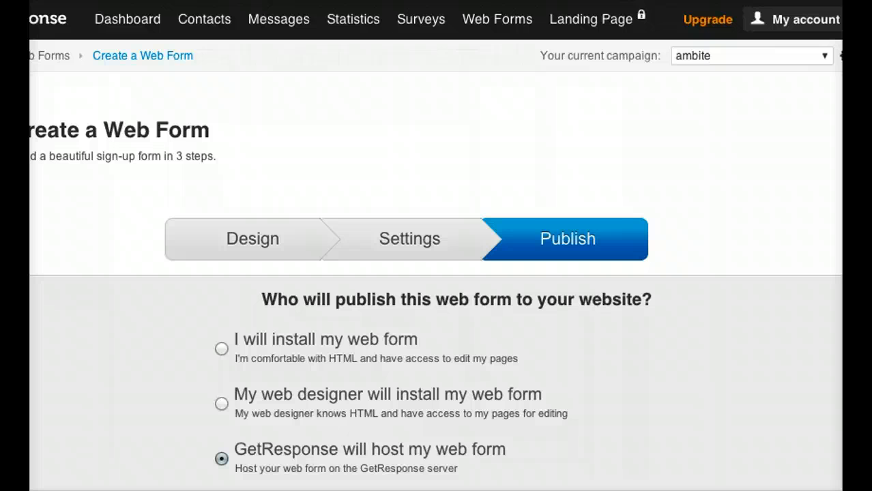
text(https://app.getresponse.com/site/ambite/webform.html?wid=489052)
key(Return)
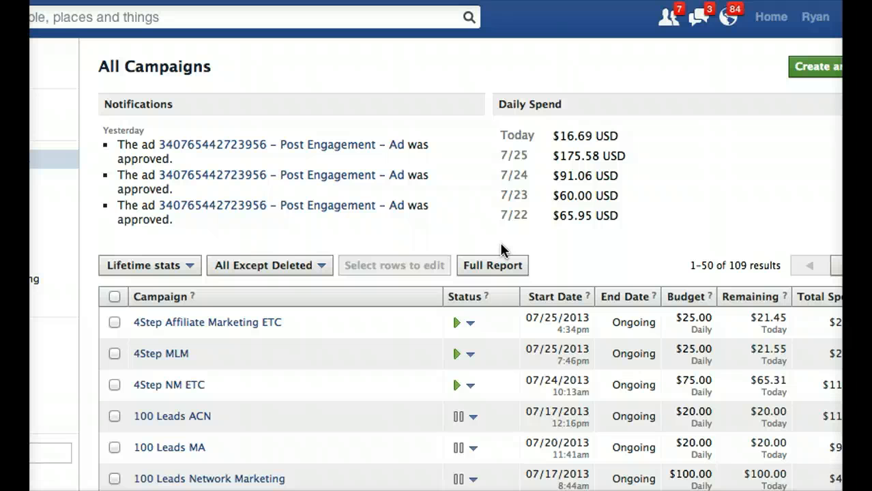
click(814, 71)
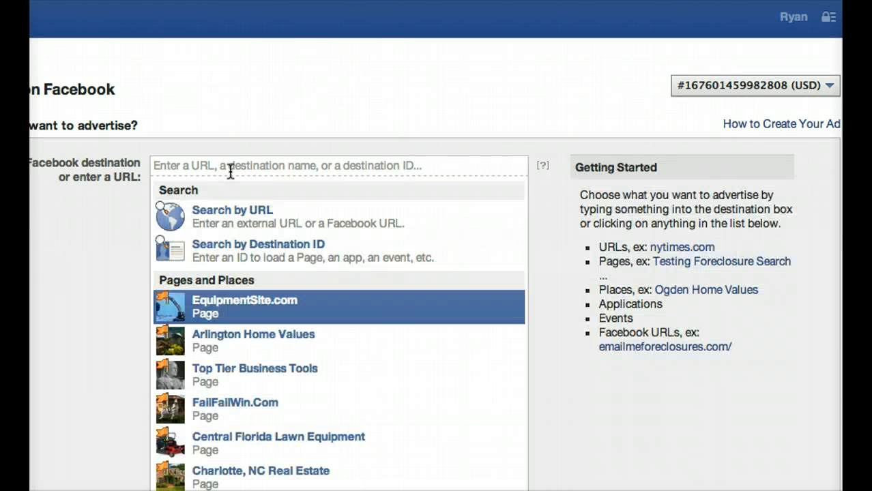
click(231, 170)
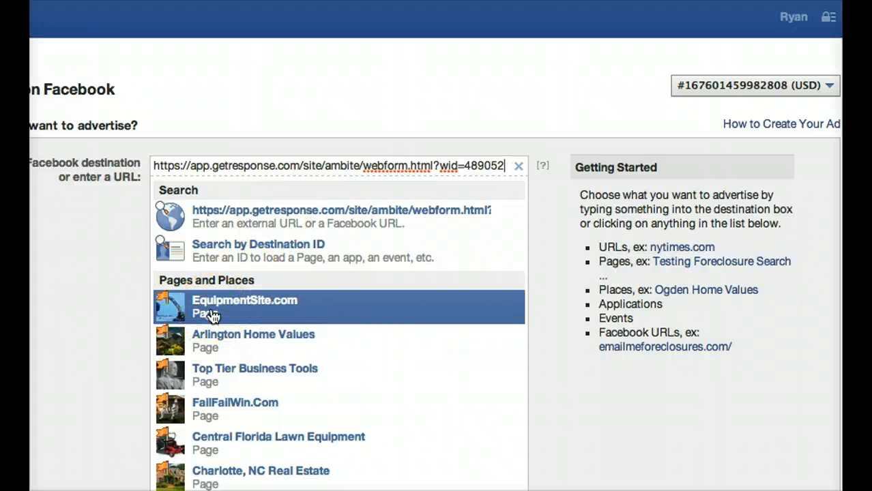
click(396, 167)
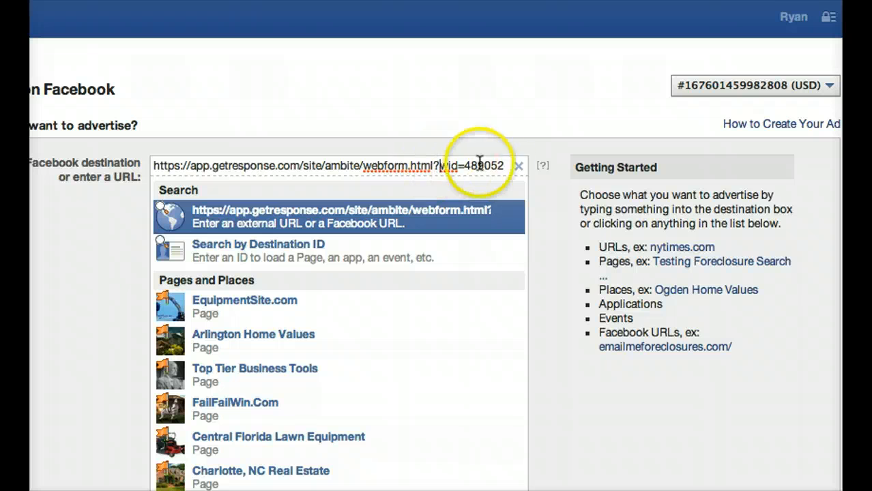
click(504, 166)
drag(508, 166, 164, 169)
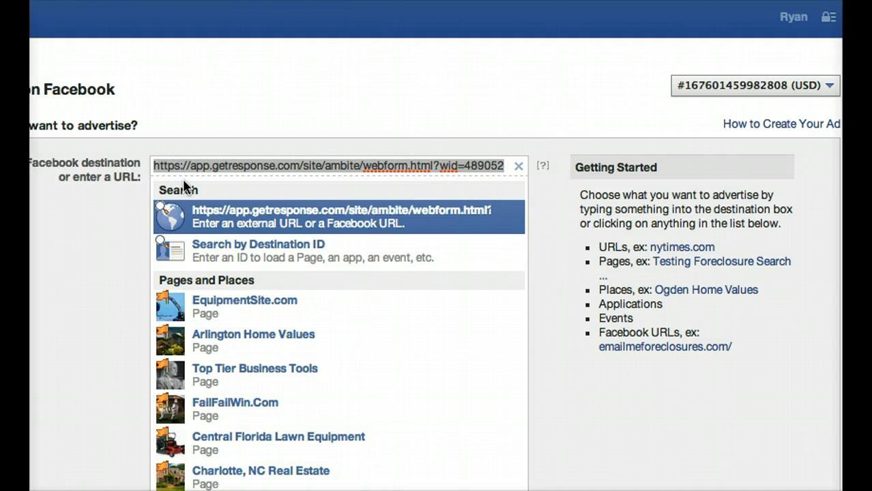
click(276, 232)
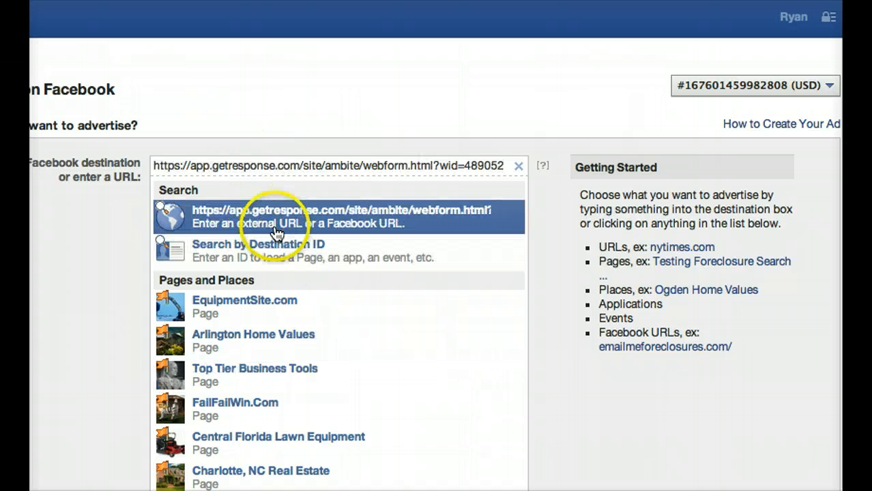
click(409, 419)
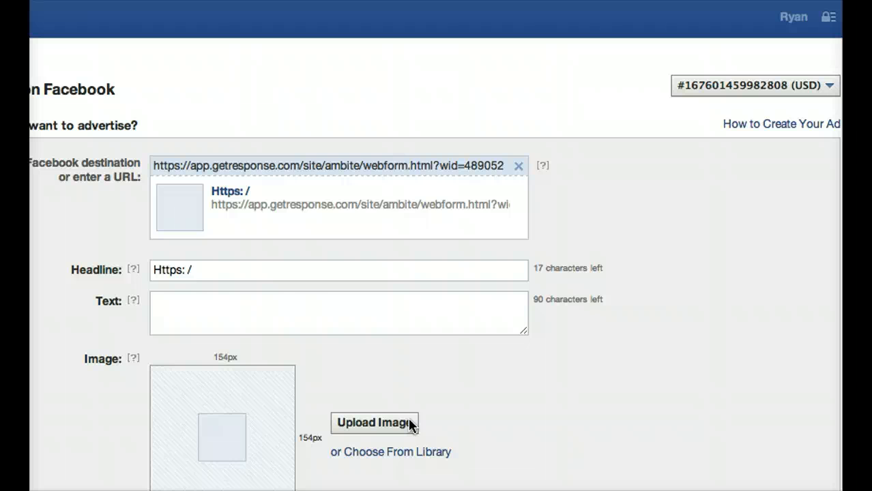
Replace the ad's headline with "Loophole lets you save 5-15% on your Electric Bill".
drag(224, 271, 111, 266)
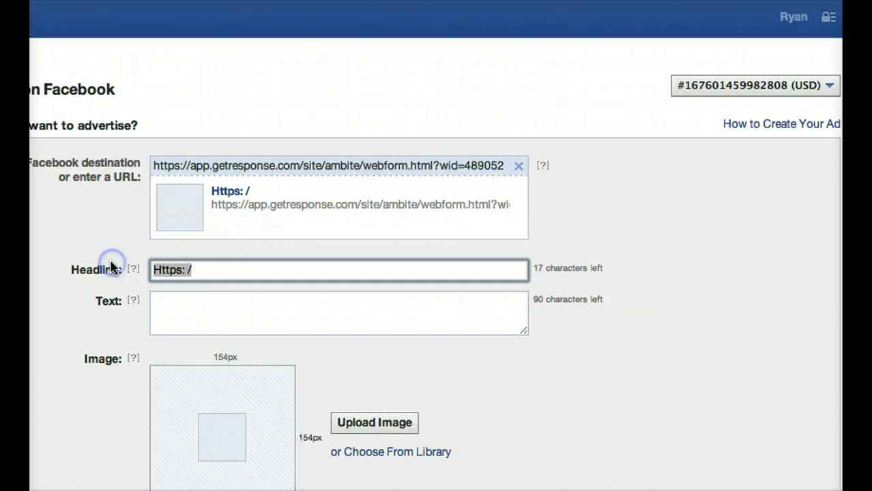
text(Loop)
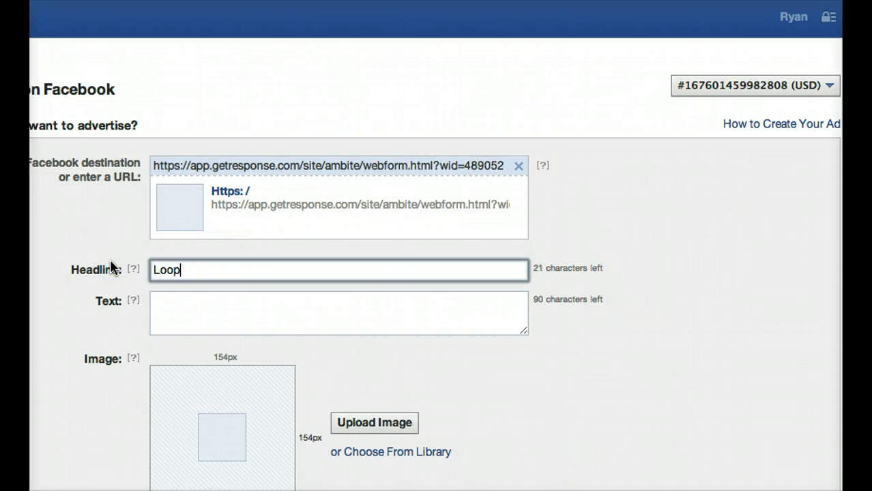
text(hole let)
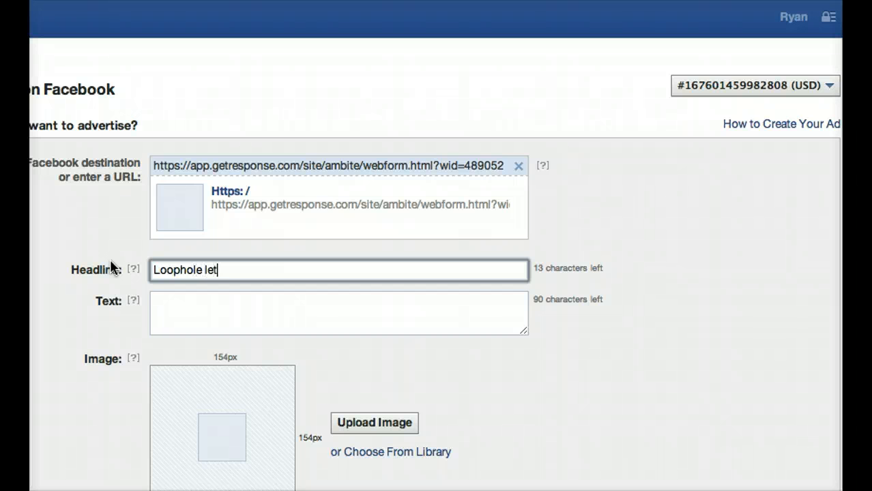
text(s you save 5)
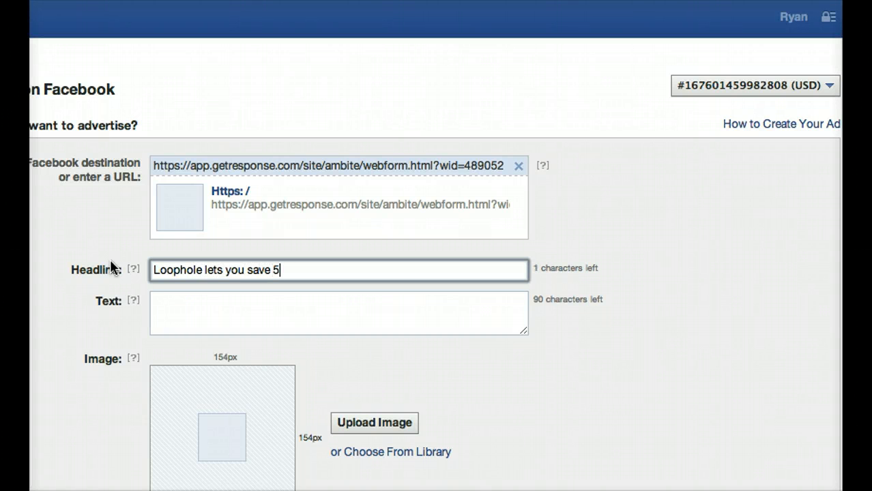
text(-15% on your Electric Bill)
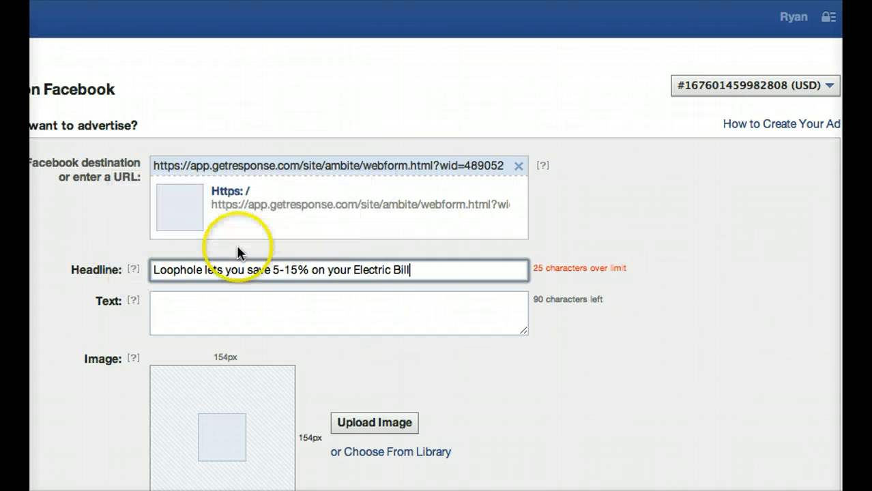
Shorten the ad's headline to "Save on your Electric Bill".
click(247, 270)
shift+click(147, 269)
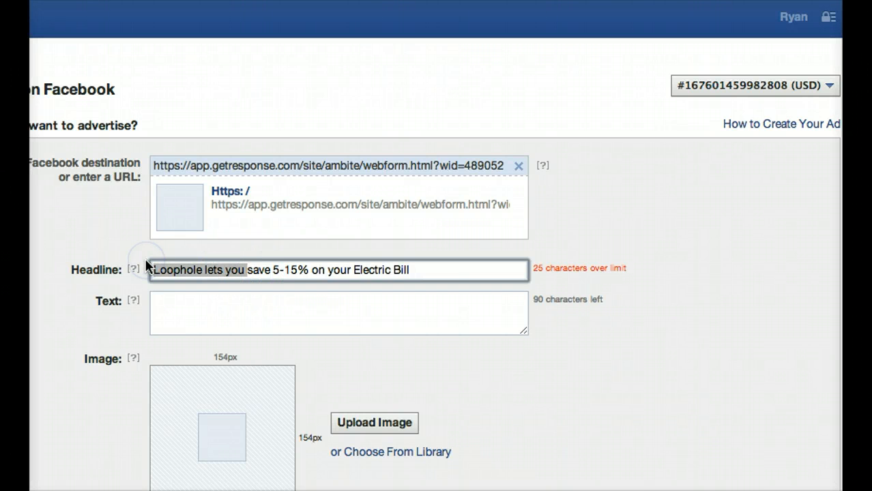
key(BackSpace)
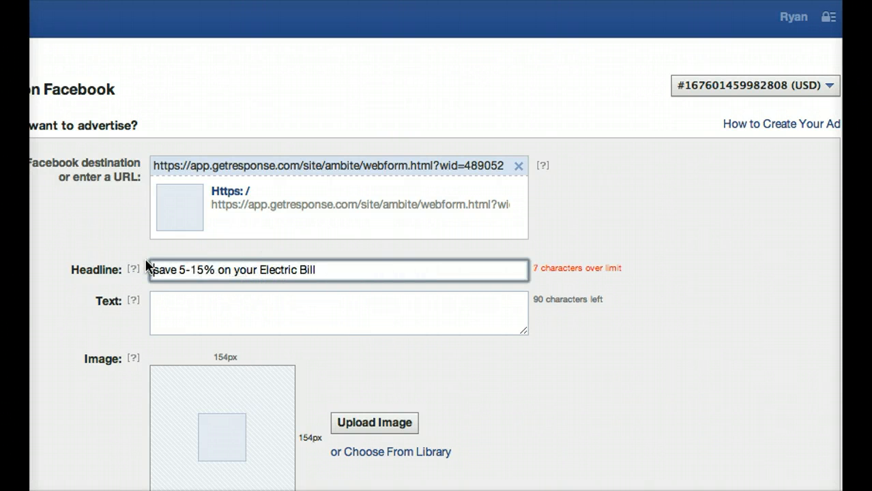
key(Delete)
text(S)
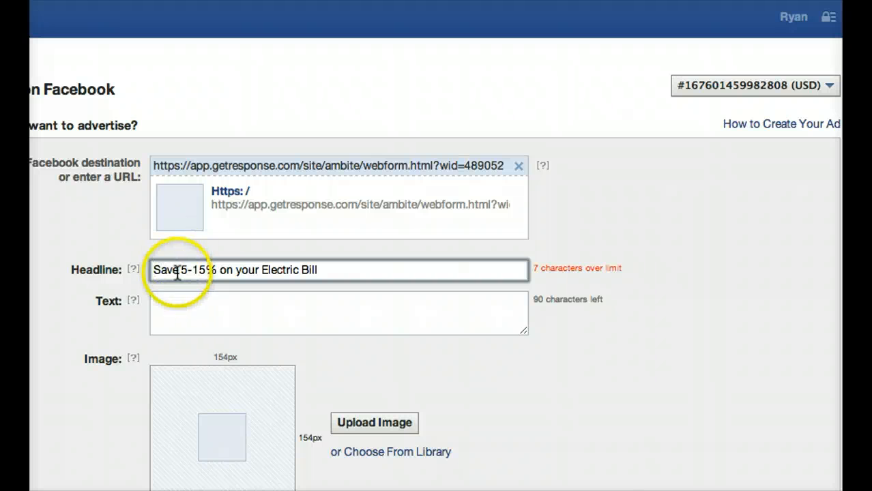
click(223, 271)
drag(223, 272, 179, 271)
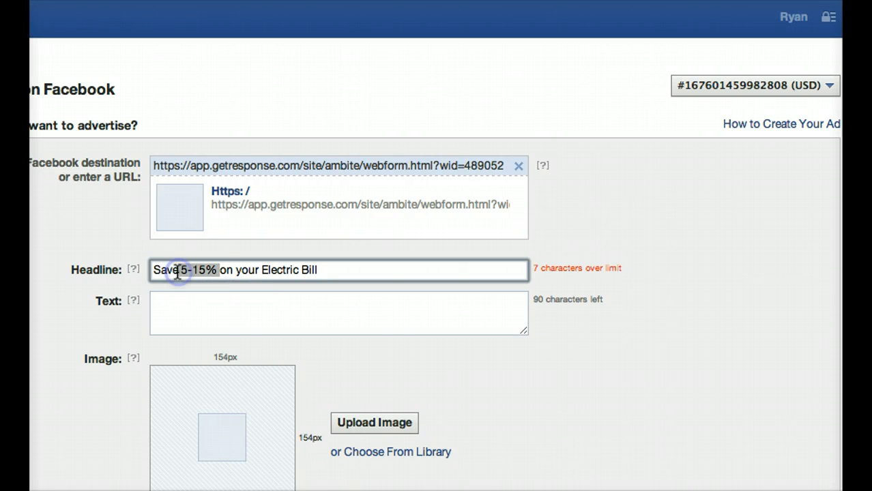
key(BackSpace)
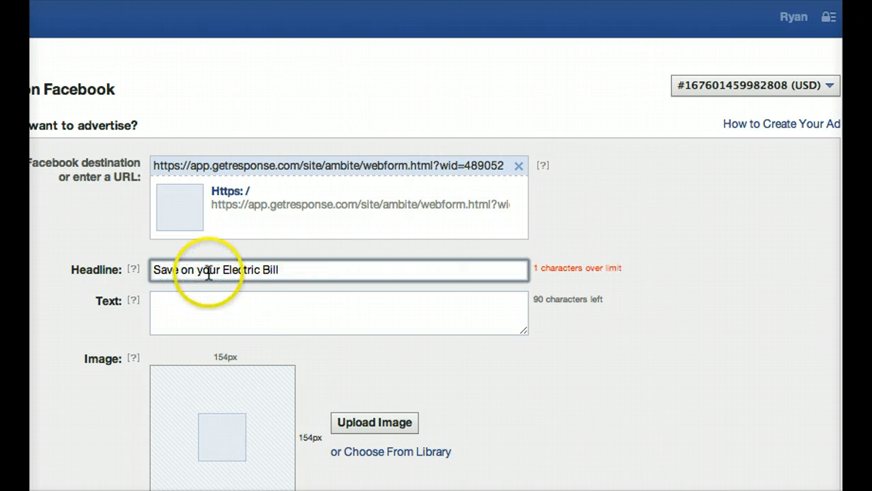
Reword the ad's headline to "Lower Electric Bill".
drag(220, 270, 181, 270)
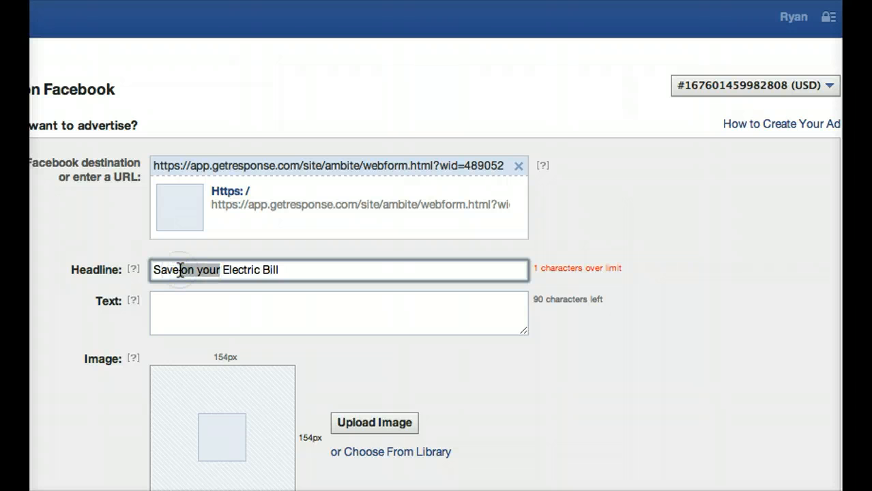
key(BackSpace)
key(BackSpace)
key(BackSpace)
key(BackSpace)
key(BackSpace)
text(Lower)
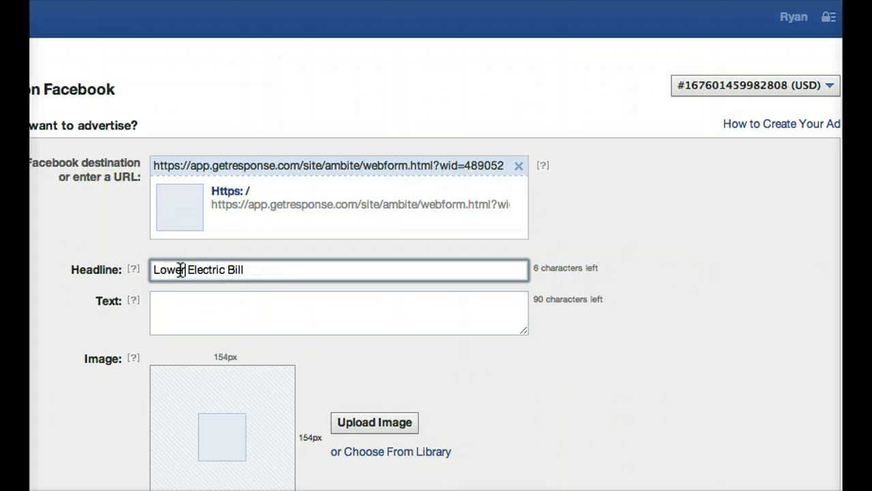
Write the ad's body text as "Loophole lets you save 5-15% on your St Pete fl area electric bill. Click for details.".
click(198, 298)
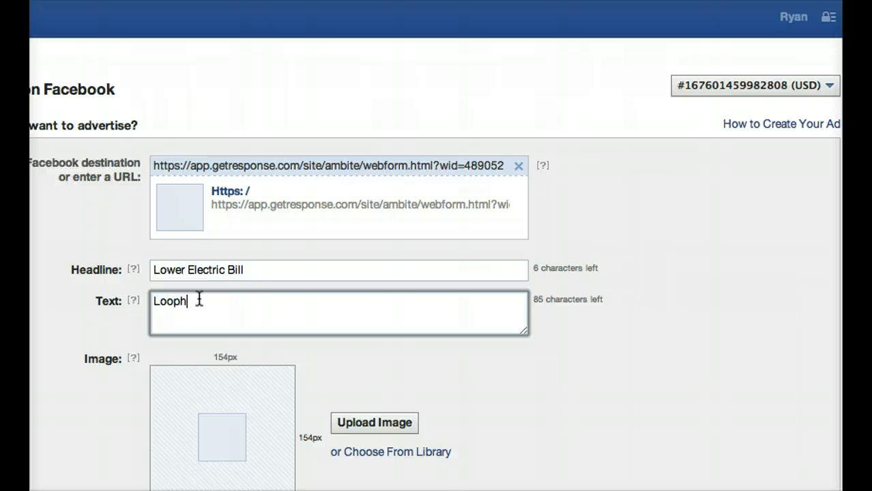
text(save 5-15% on your S)
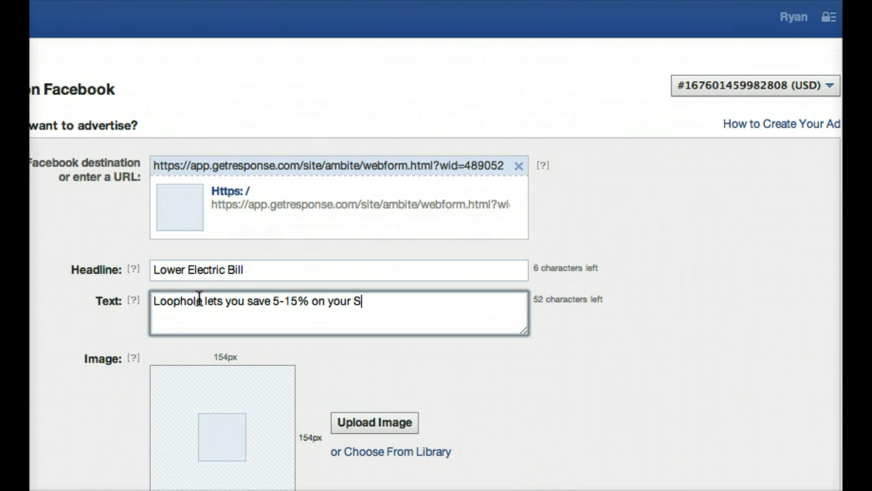
text(Pette fl area electric bill.)
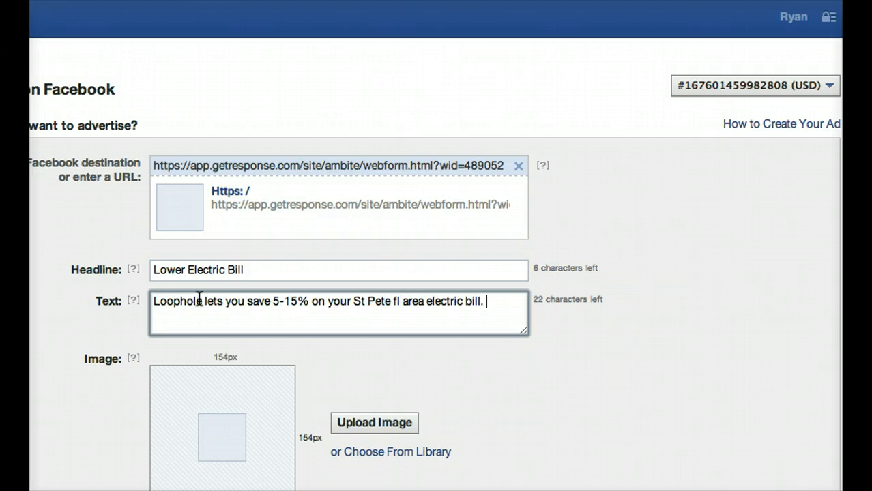
text(k for e)
text(etails.)
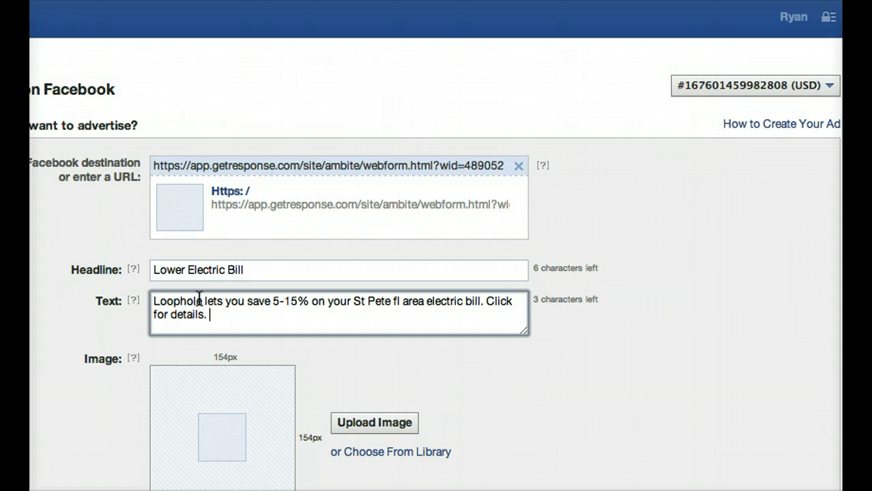
scroll(200, 299, down, 5)
scroll(204, 308, up, 2)
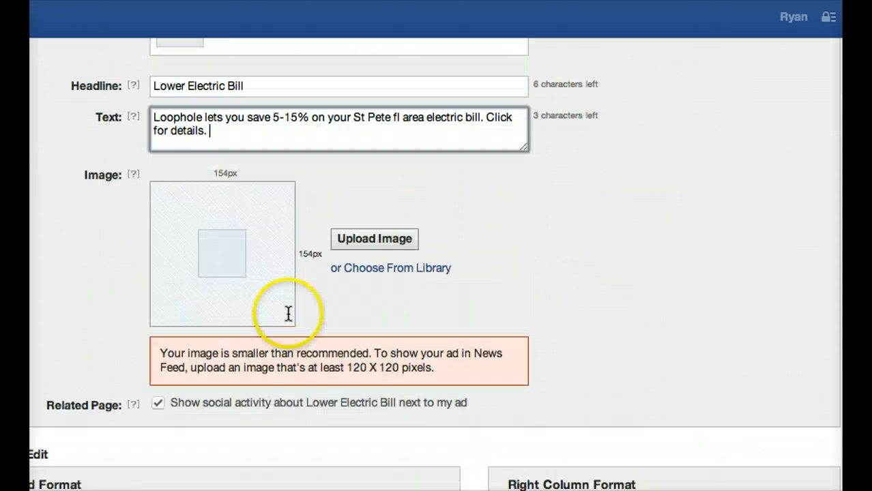
scroll(273, 273, up, 2)
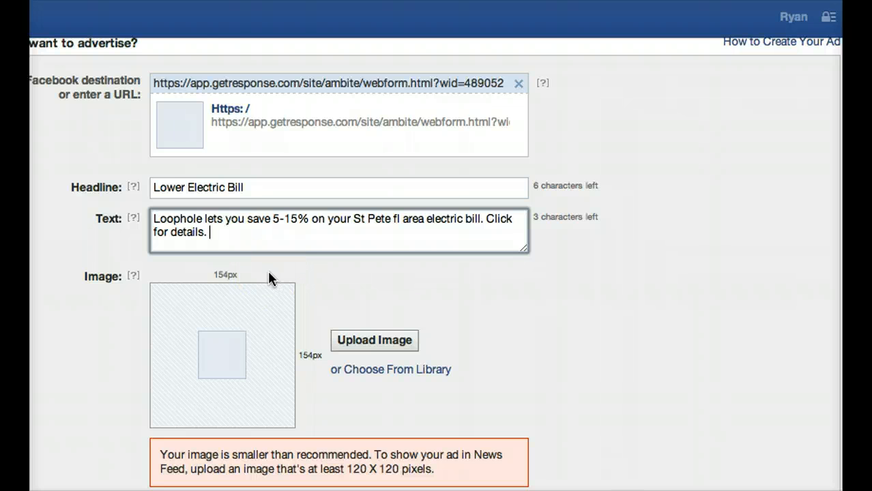
Upload the screenshot dated 2013-07-26 at 10.20.22 AM from the Pictures folder as the ad's image.
scroll(239, 269, down, 3)
click(210, 264)
scroll(191, 266, up, 3)
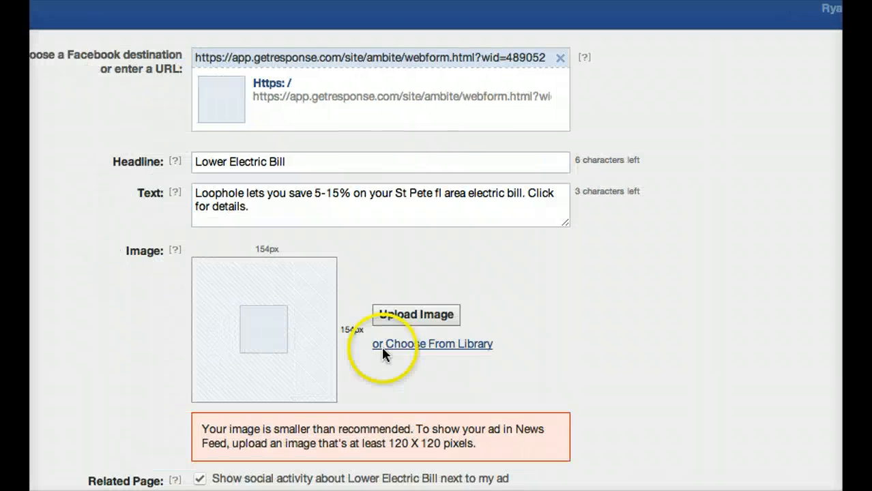
click(363, 326)
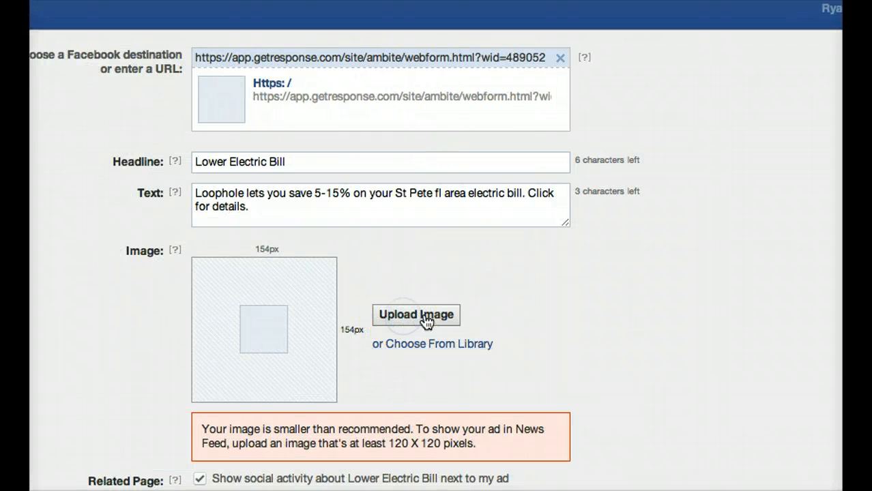
click(423, 318)
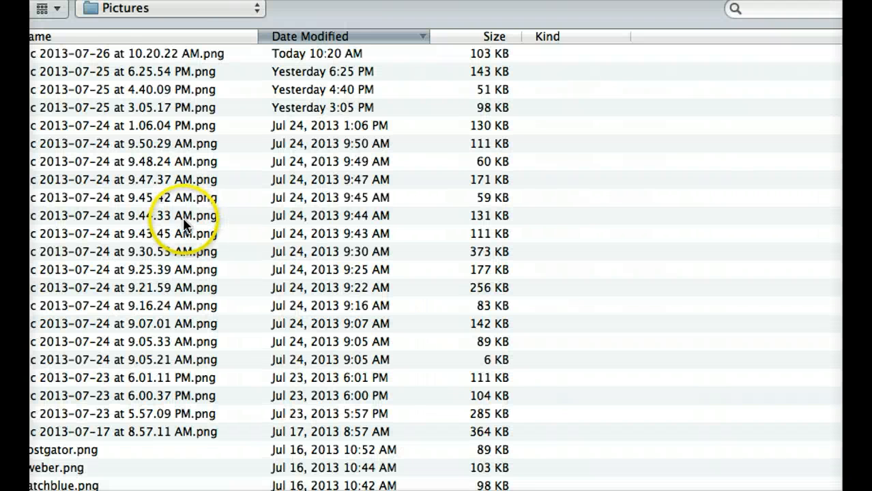
click(99, 60)
double_click(99, 59)
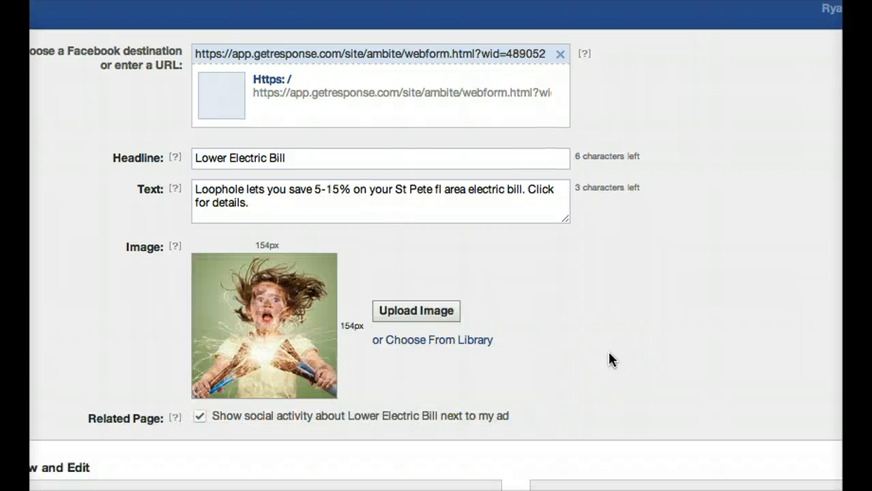
Review how the ad's headline, text and image look in the Right Column and News Feed format previews.
scroll(608, 351, down, 5)
scroll(608, 351, up, 2)
scroll(608, 351, down, 2)
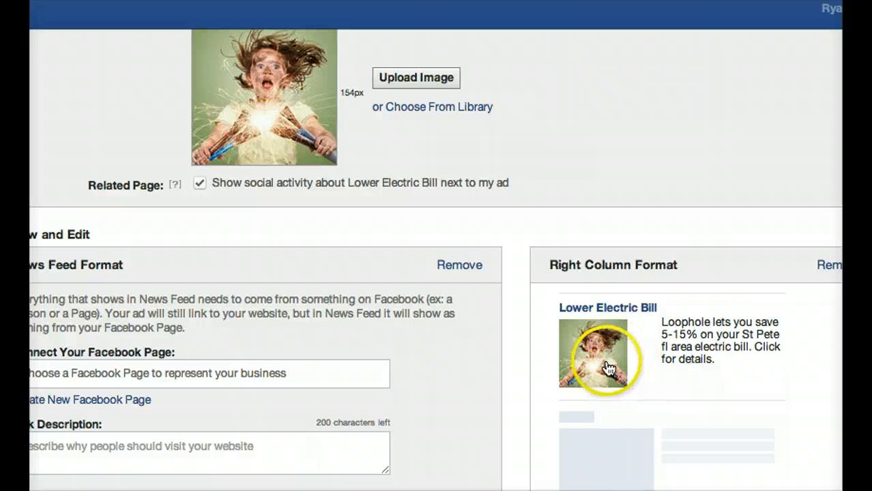
scroll(584, 344, up, 3)
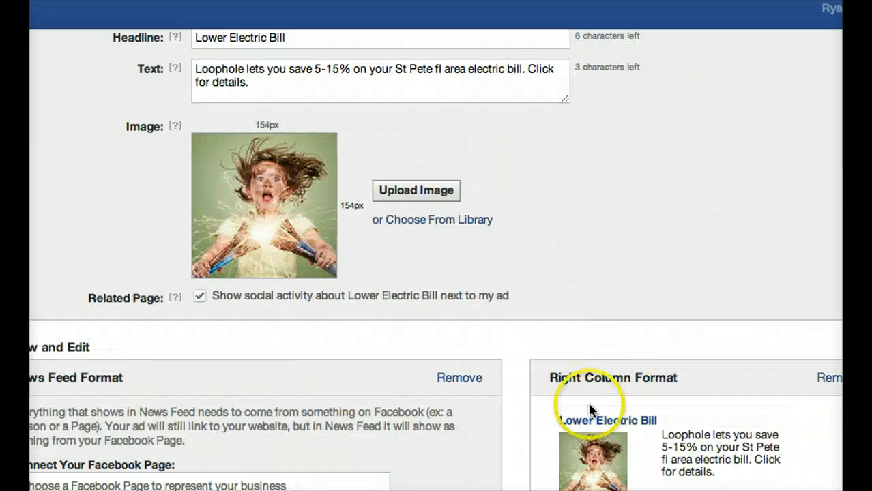
scroll(581, 317, down, 7)
scroll(583, 316, up, 7)
scroll(581, 319, down, 6)
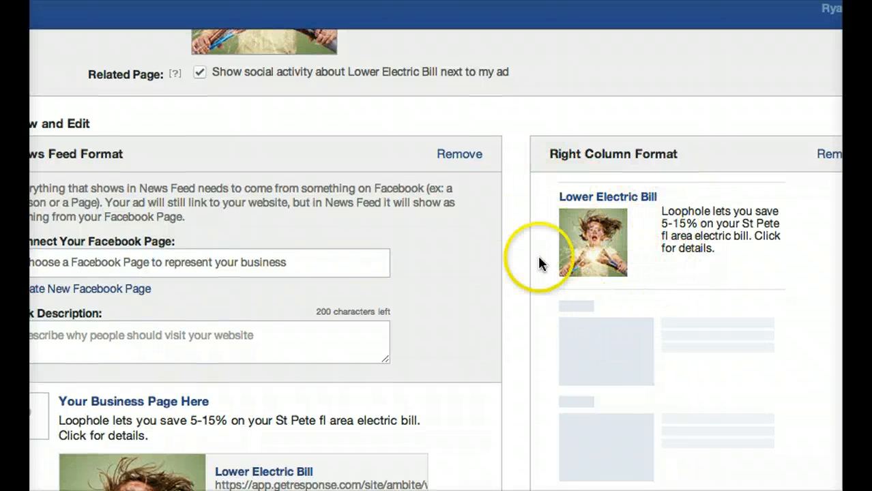
scroll(232, 263, down, 1)
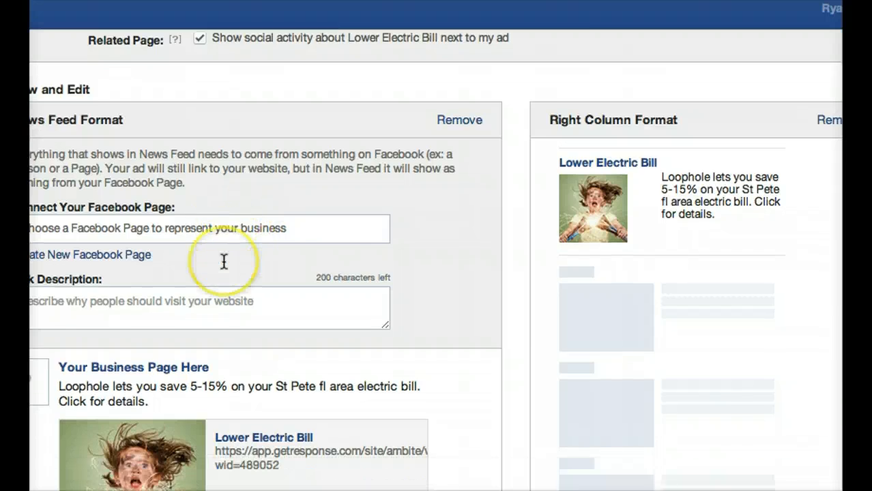
scroll(224, 259, up, 4)
scroll(224, 263, down, 3)
scroll(224, 262, down, 10)
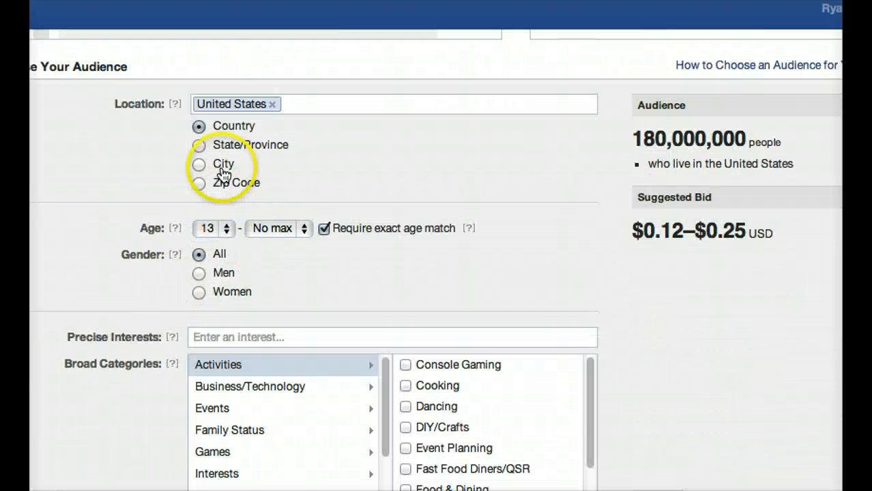
Narrow the audience location by city to Saint Petersburg, FL.
click(198, 165)
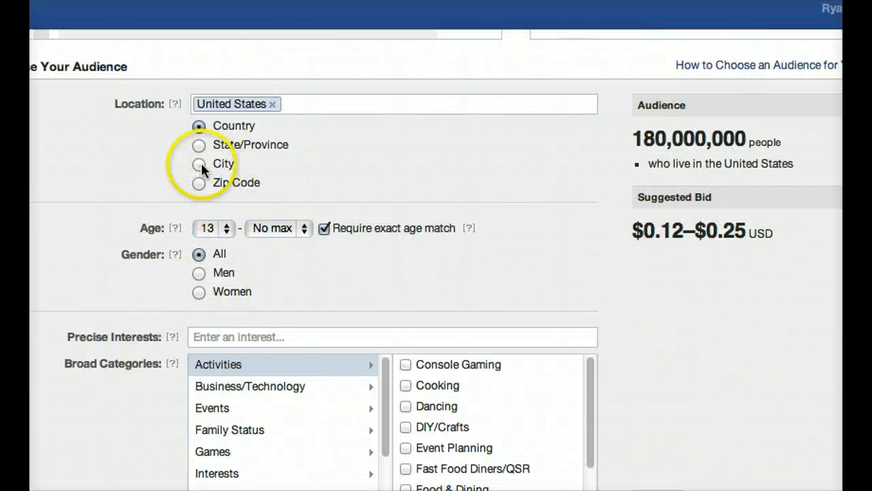
click(225, 216)
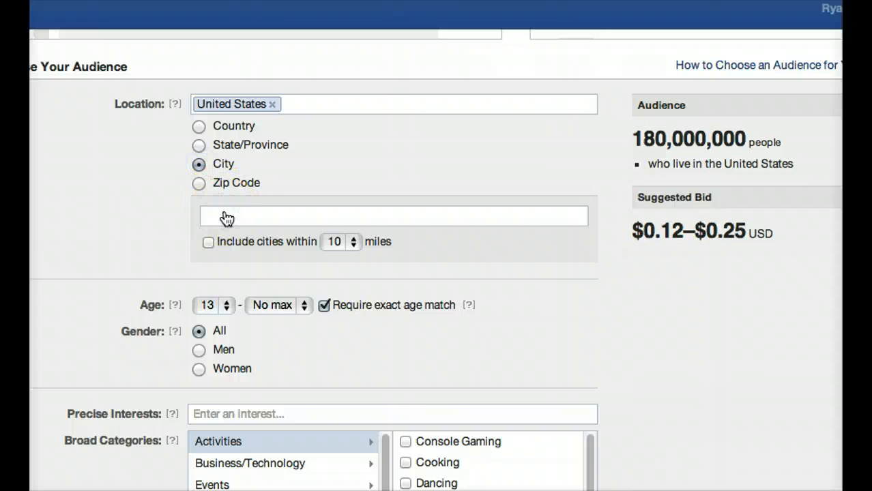
text(saint peter)
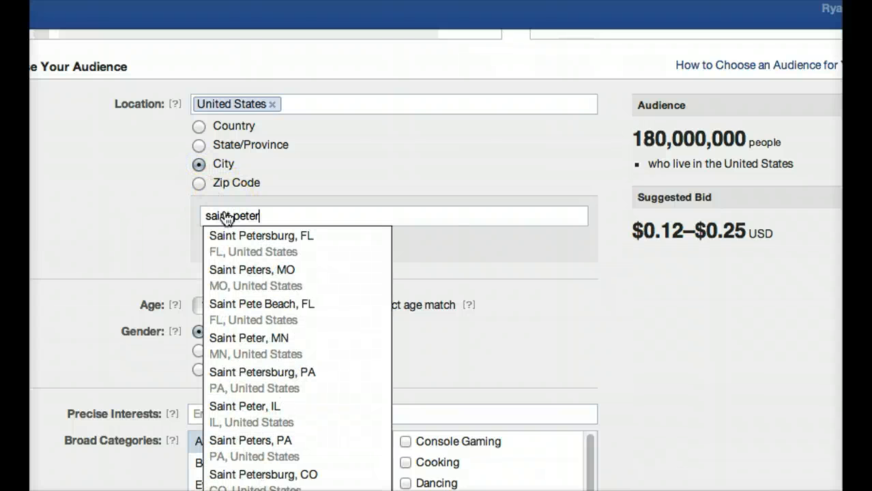
click(215, 241)
scroll(194, 156, down, 3)
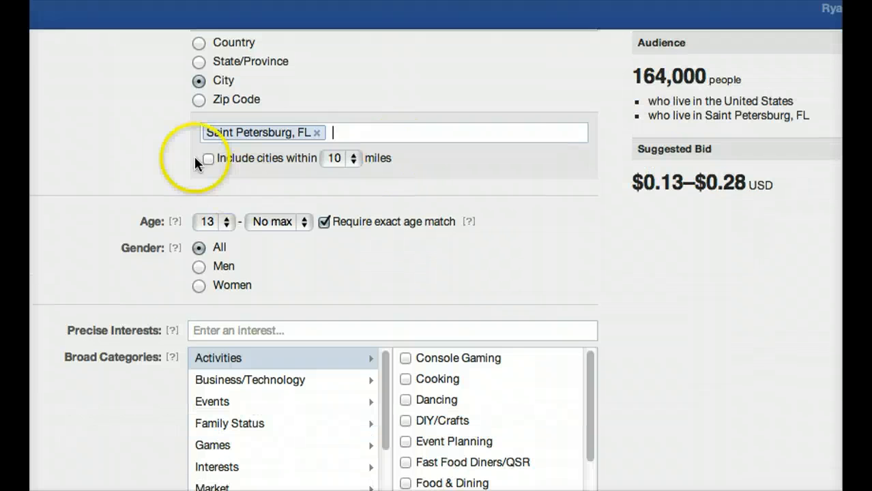
scroll(271, 287, down, 2)
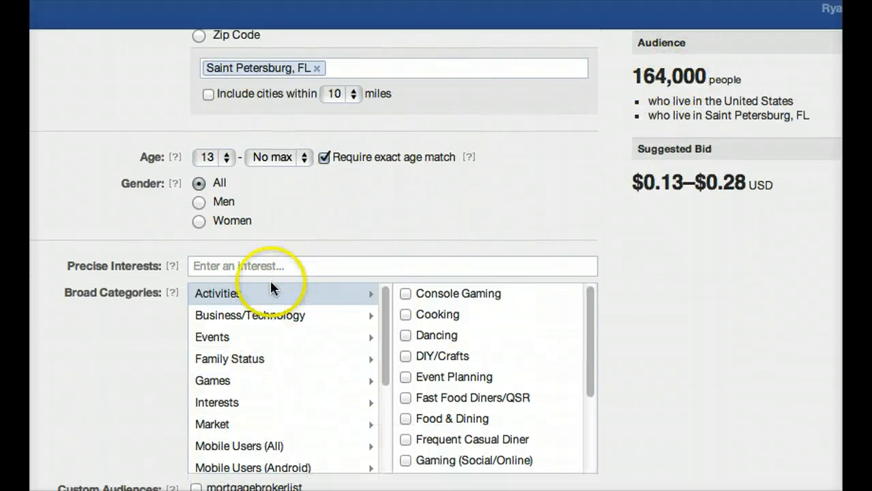
Limit the audience to ages 30 to 50 with all genders included.
click(199, 202)
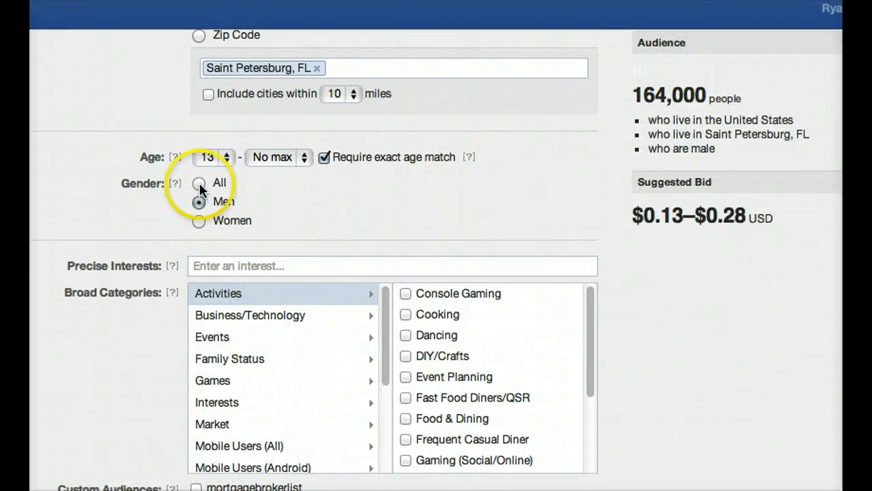
click(198, 183)
click(215, 158)
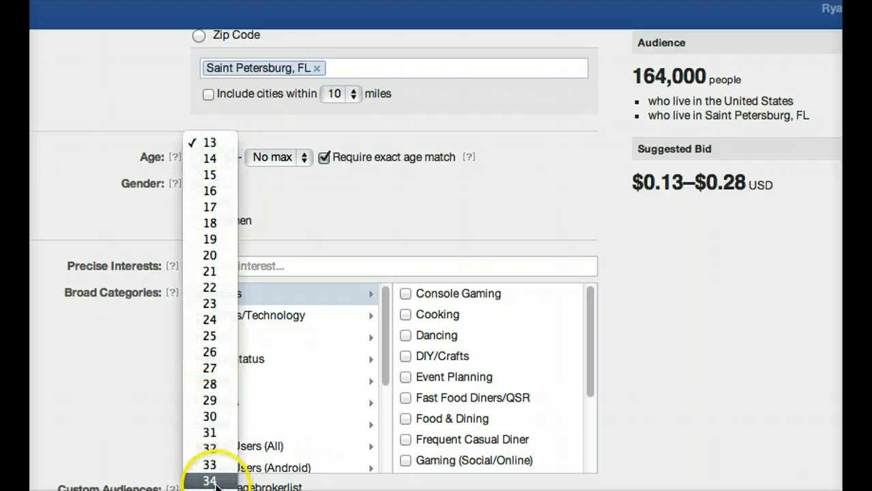
click(213, 418)
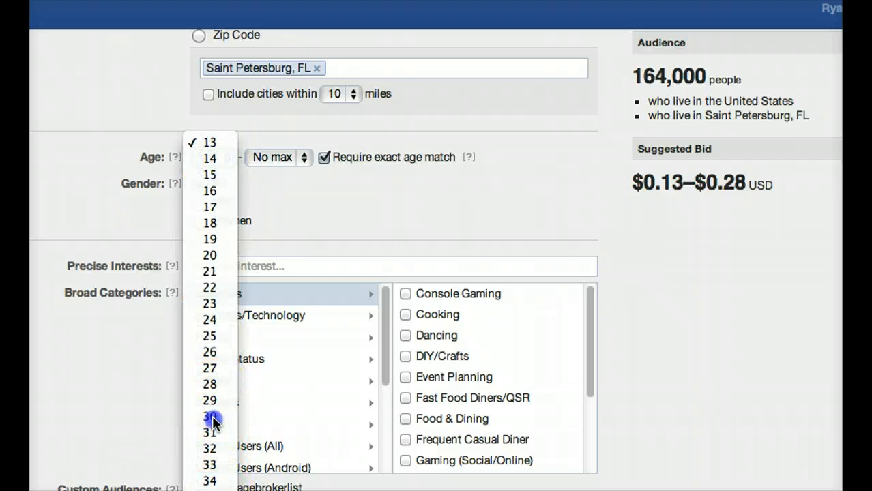
click(259, 151)
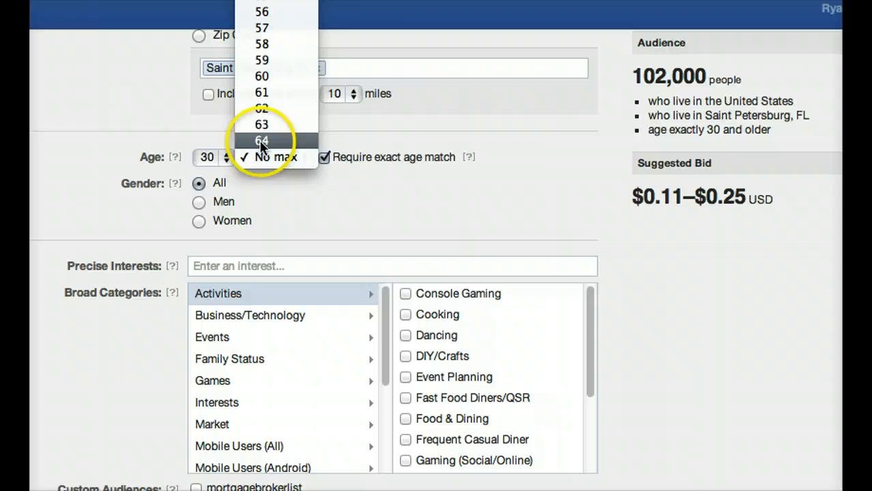
click(263, 10)
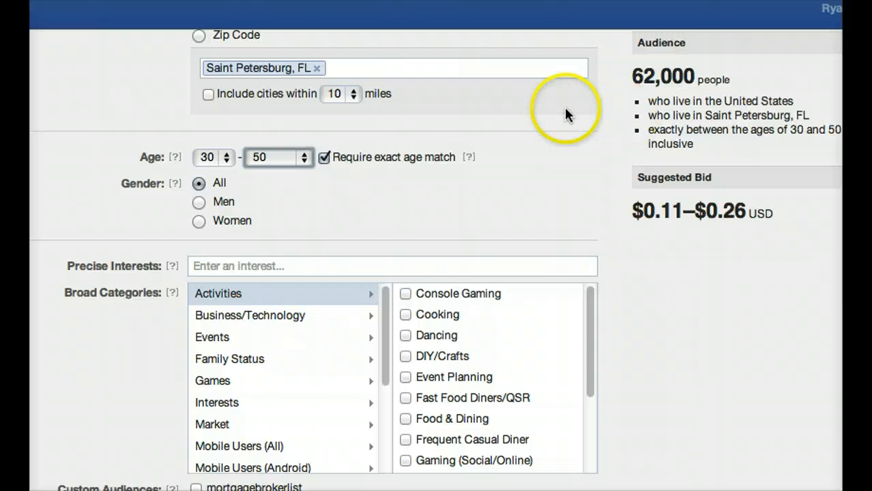
Replace the new campaign's name with "Electric Bill".
scroll(318, 281, down, 4)
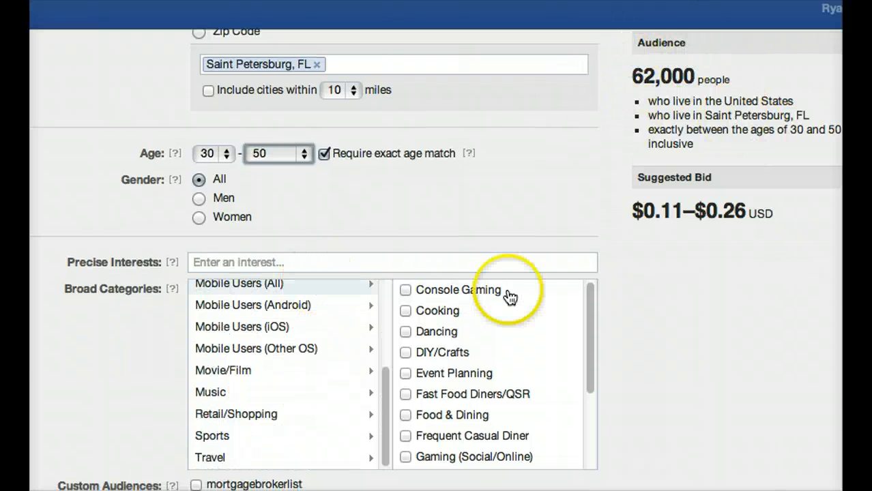
scroll(509, 292, down, 3)
scroll(683, 300, down, 8)
scroll(710, 304, up, 4)
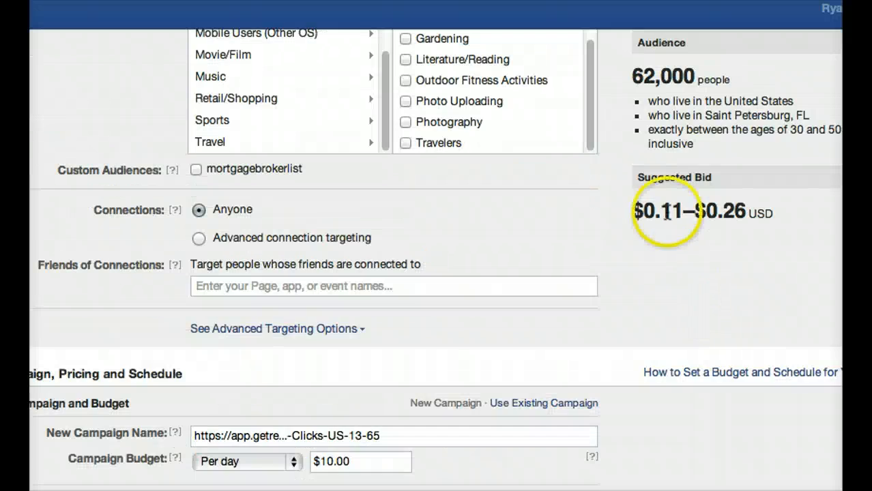
scroll(666, 217, down, 4)
click(389, 185)
drag(389, 184, 238, 171)
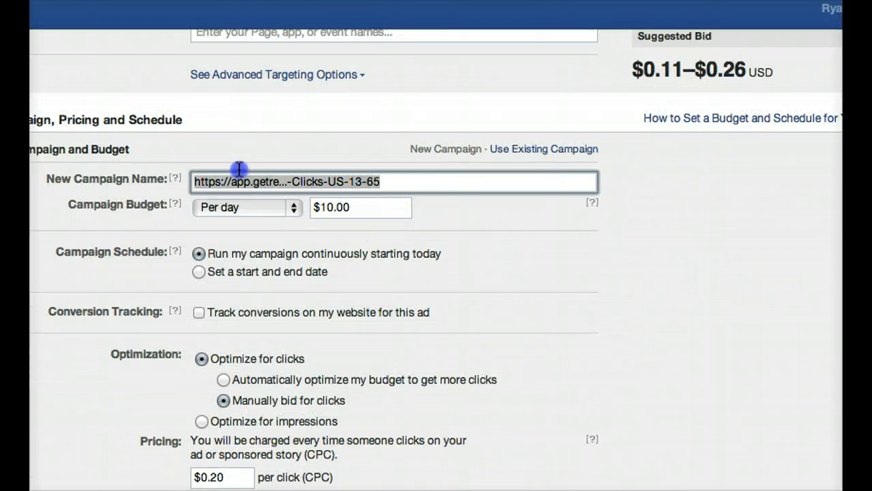
text(Electric Bill)
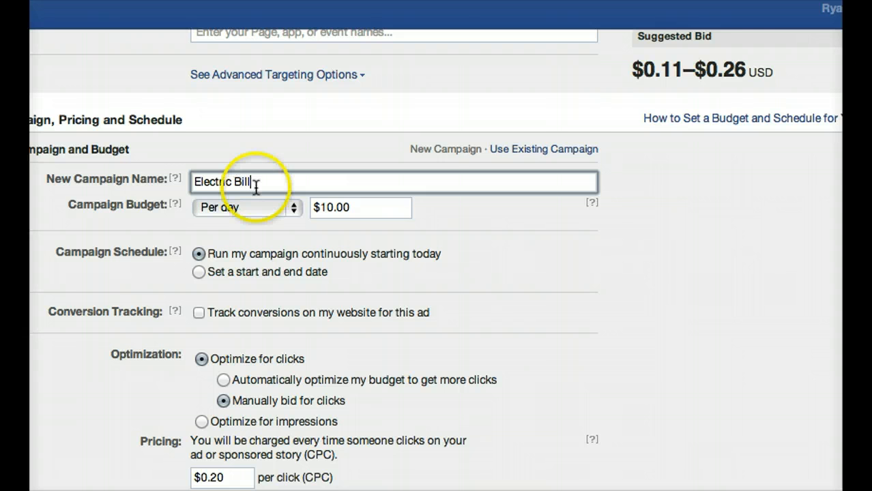
Examine the daily campaign budget and the audience's interest, broad category and connection targeting options.
scroll(247, 183, down, 1)
drag(353, 158, 316, 157)
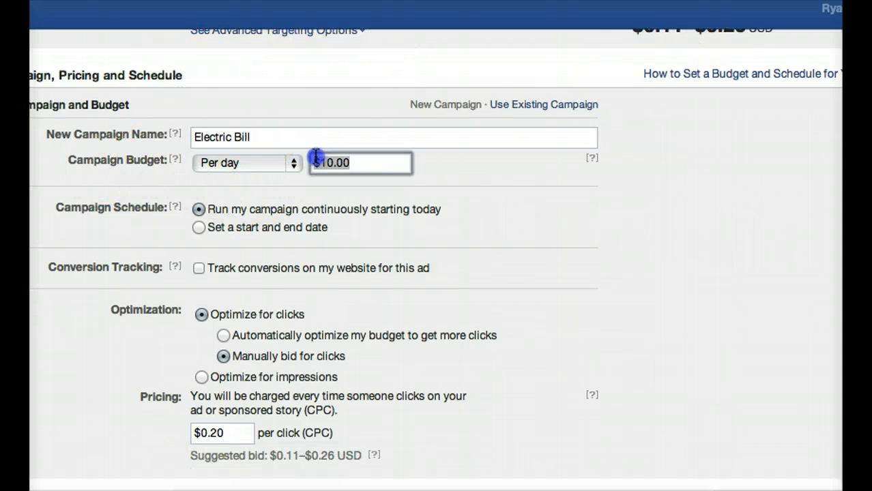
scroll(520, 302, up, 10)
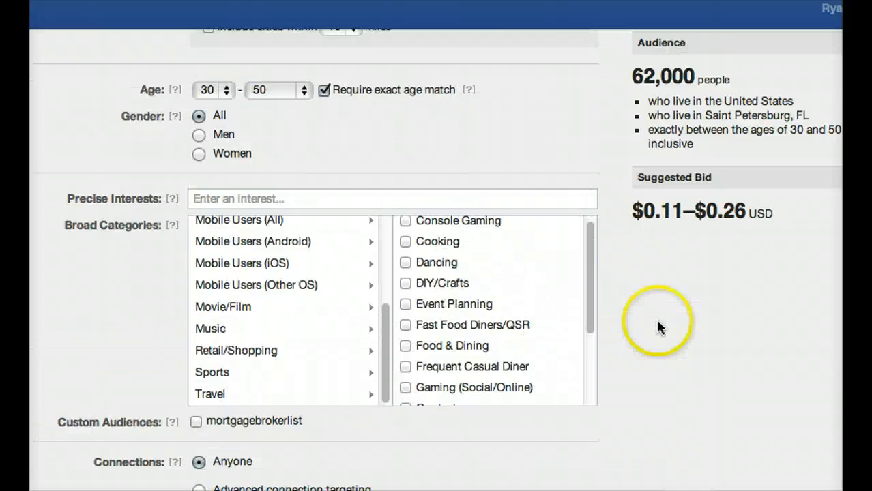
mouse_move(380, 317)
scroll(328, 311, down, 5)
scroll(350, 340, down, 2)
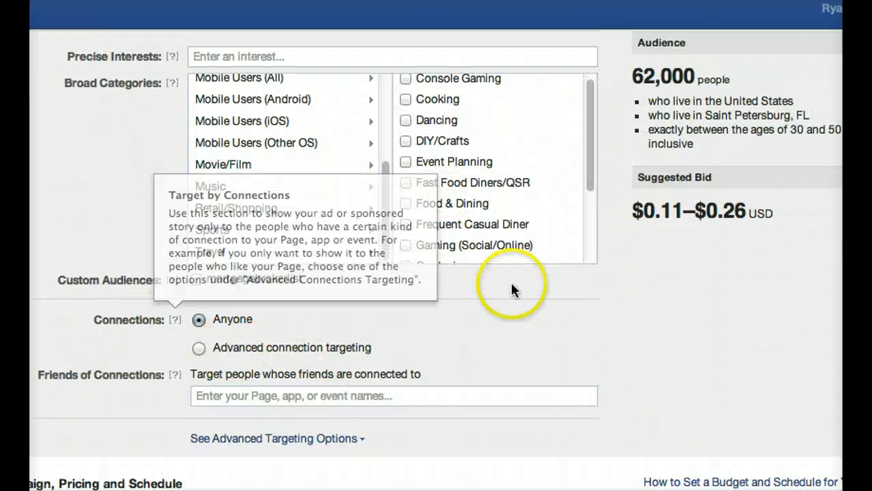
scroll(477, 198, up, 5)
scroll(437, 246, down, 2)
scroll(510, 276, down, 3)
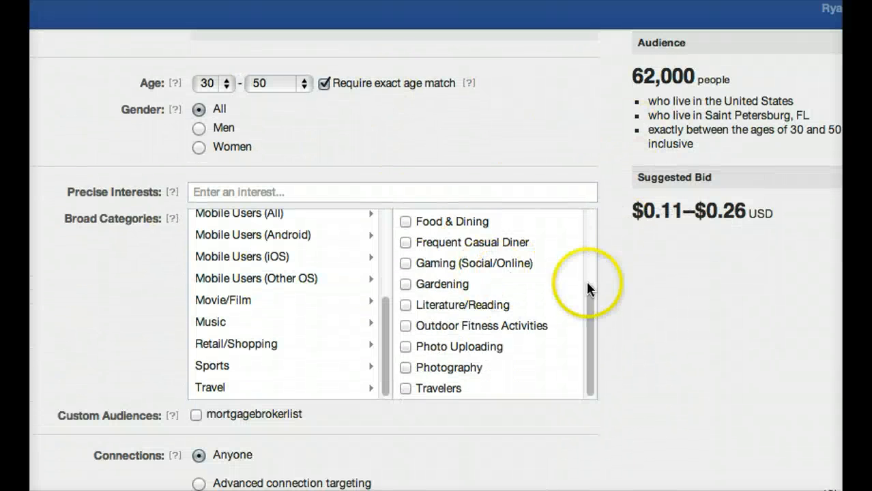
scroll(588, 292, down, 4)
scroll(218, 302, up, 3)
scroll(221, 245, up, 3)
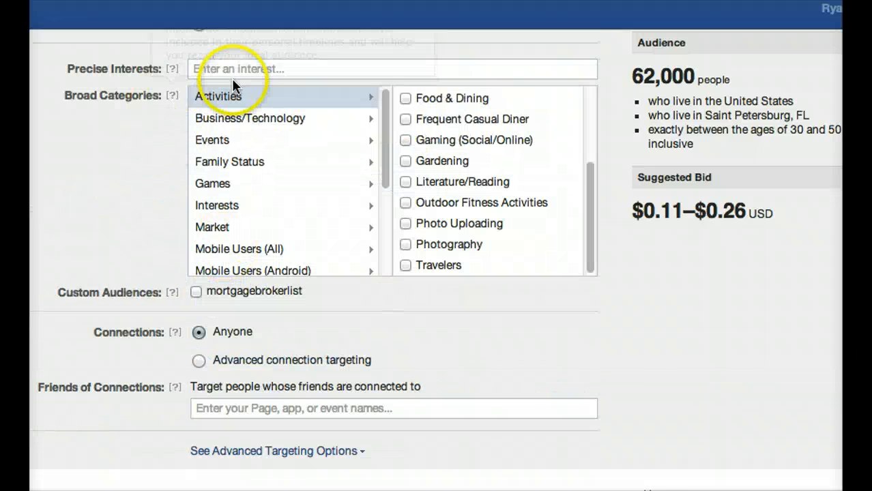
Search the precise interests for "#acn" and then "amway", and try Amway as an audience interest.
click(202, 70)
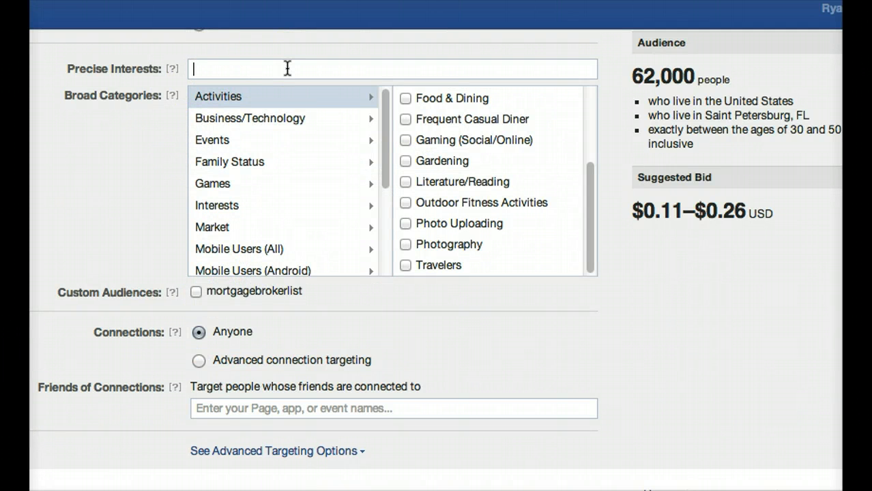
text(#acn)
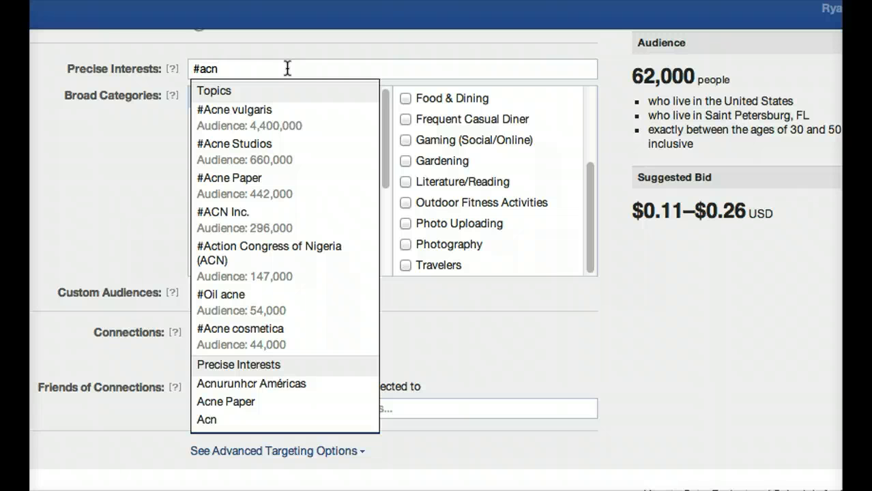
drag(288, 68, 183, 69)
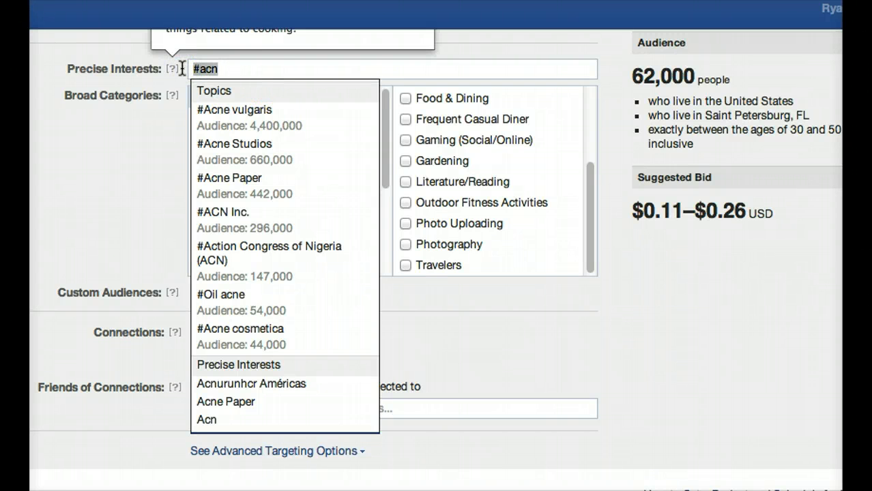
text(amway)
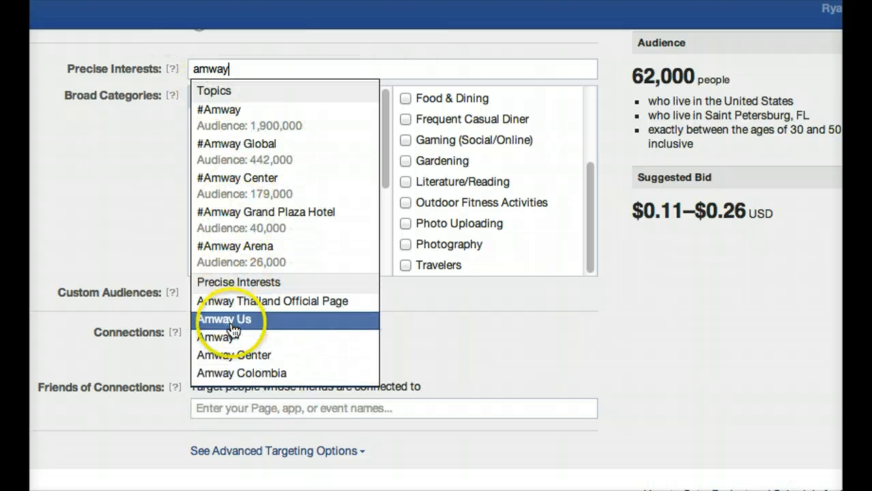
click(247, 341)
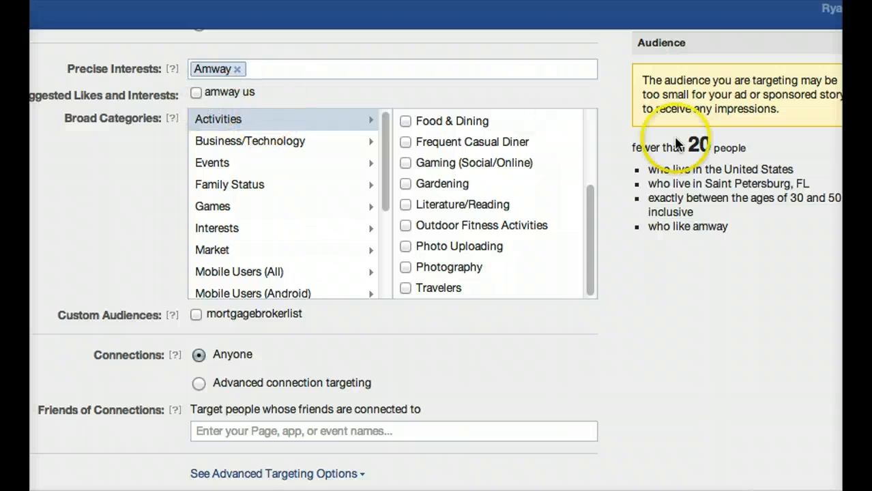
Remove the Amway interest from the audience targeting after checking the audience size.
scroll(666, 273, up, 3)
scroll(682, 300, down, 2)
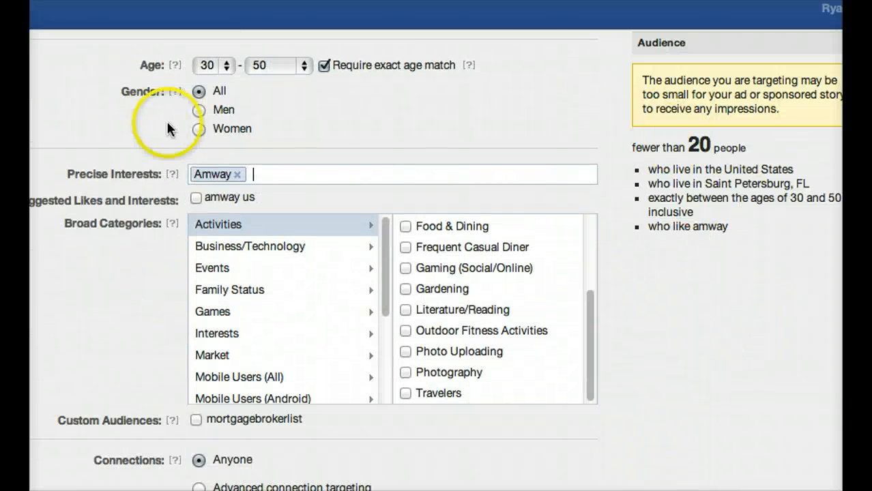
scroll(314, 305, up, 9)
scroll(276, 323, down, 10)
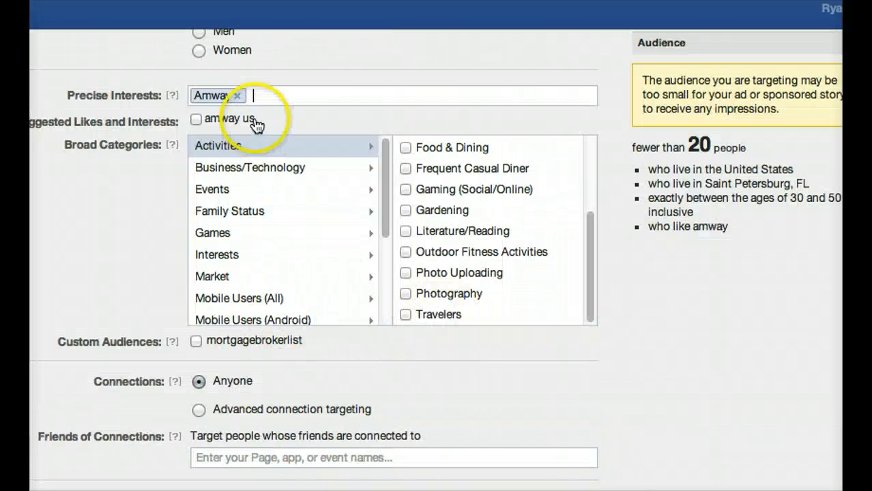
click(238, 95)
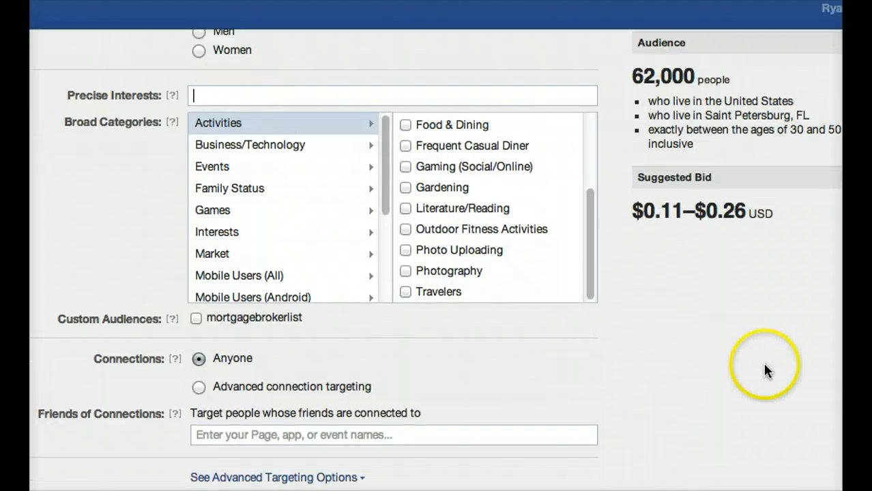
Set the Electric Bill campaign to optimize for clicks with the budget automatically optimized to get more clicks.
scroll(763, 362, up, 3)
scroll(445, 464, down, 4)
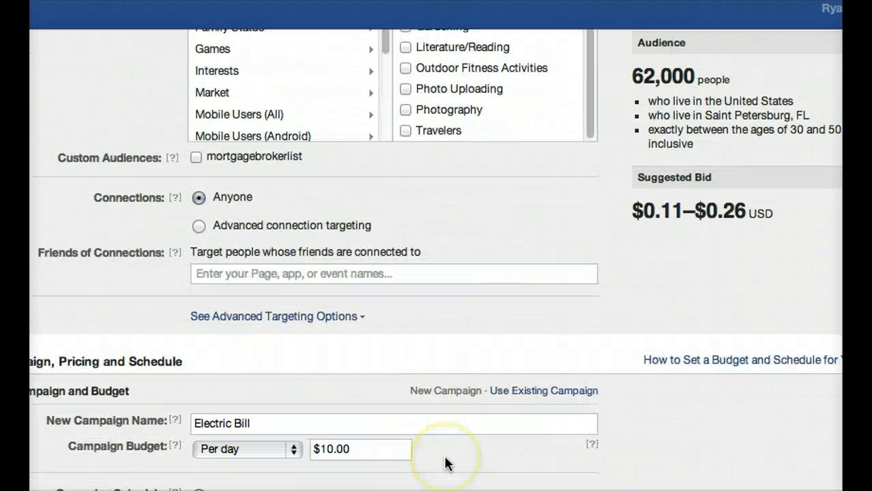
scroll(445, 464, down, 5)
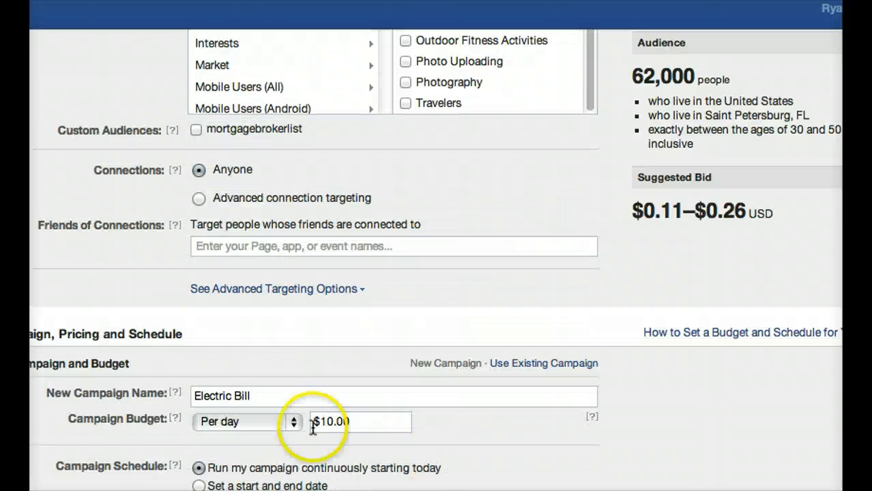
scroll(282, 419, down, 1)
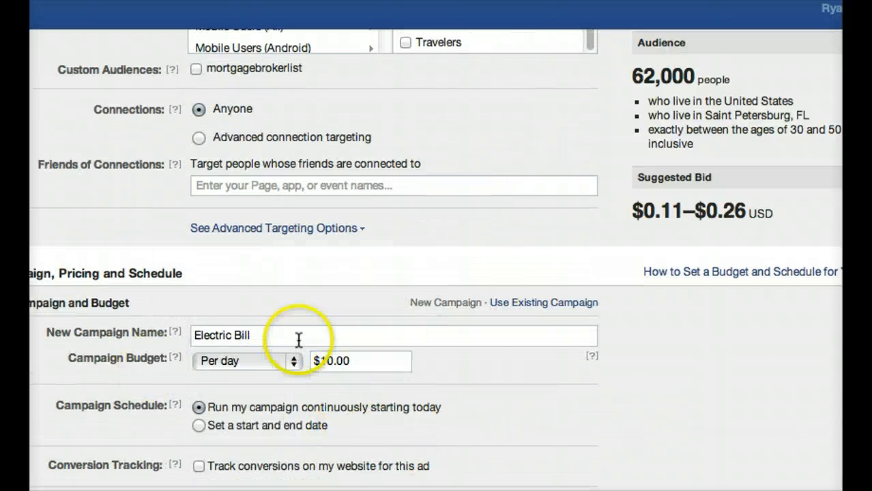
drag(298, 337, 185, 335)
scroll(378, 378, down, 3)
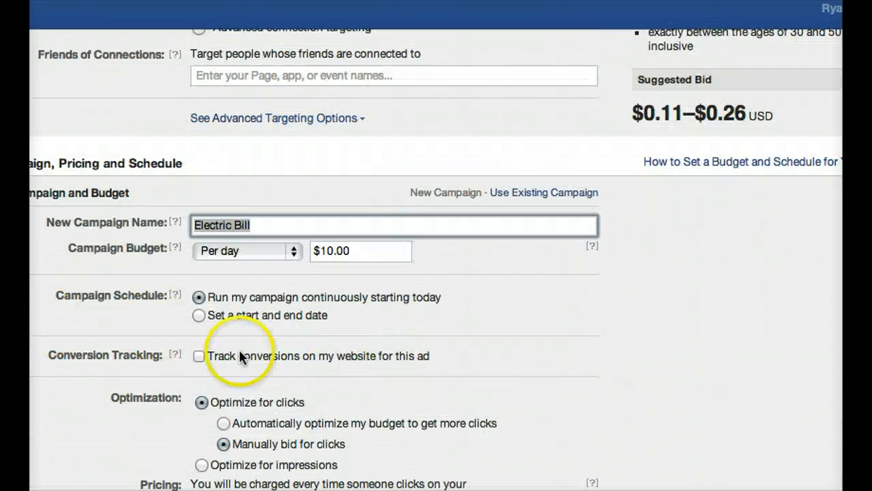
scroll(344, 400, down, 2)
click(224, 352)
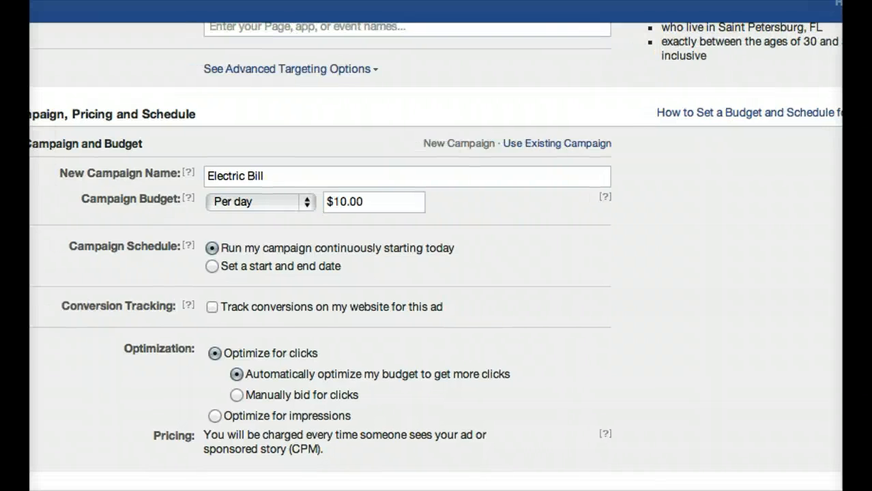
Review the ad preview and view the hosted opt-in form for the St Pete electric bill offer.
scroll(610, 461, up, 2)
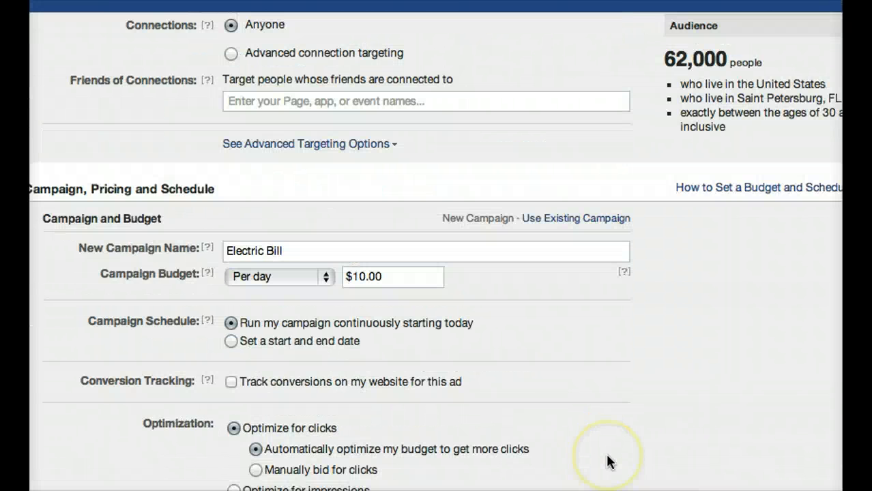
scroll(609, 461, down, 2)
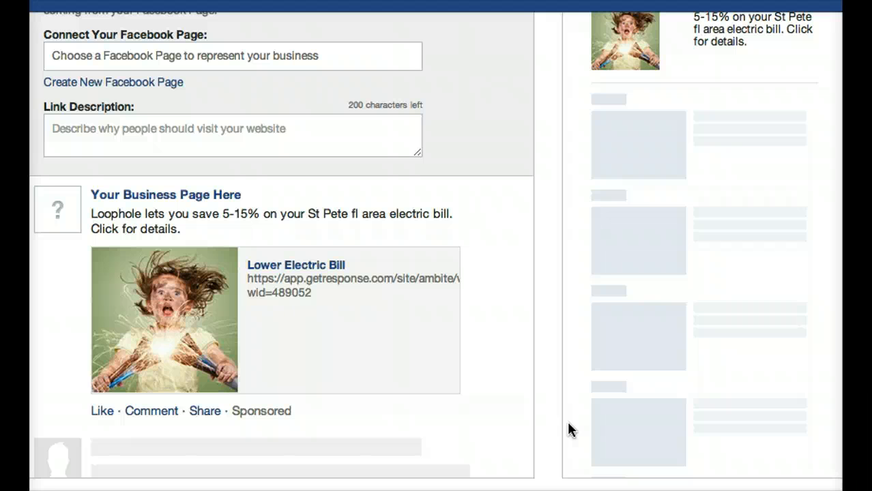
click(619, 410)
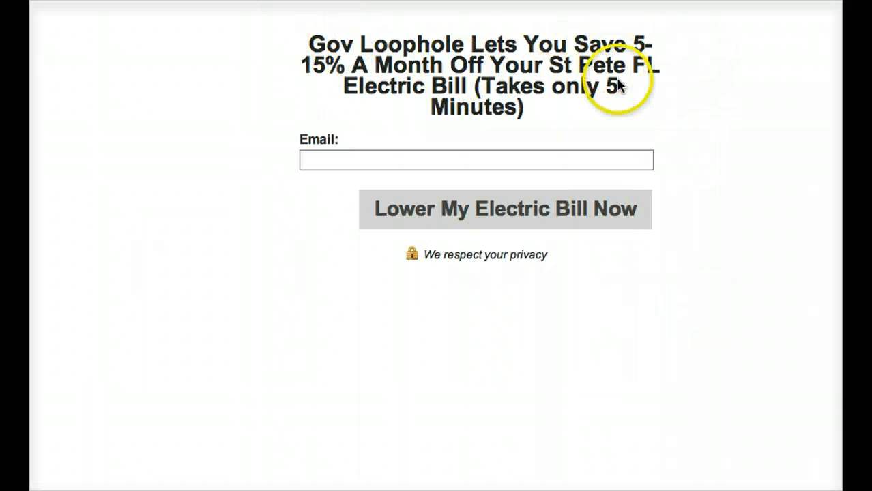
click(360, 157)
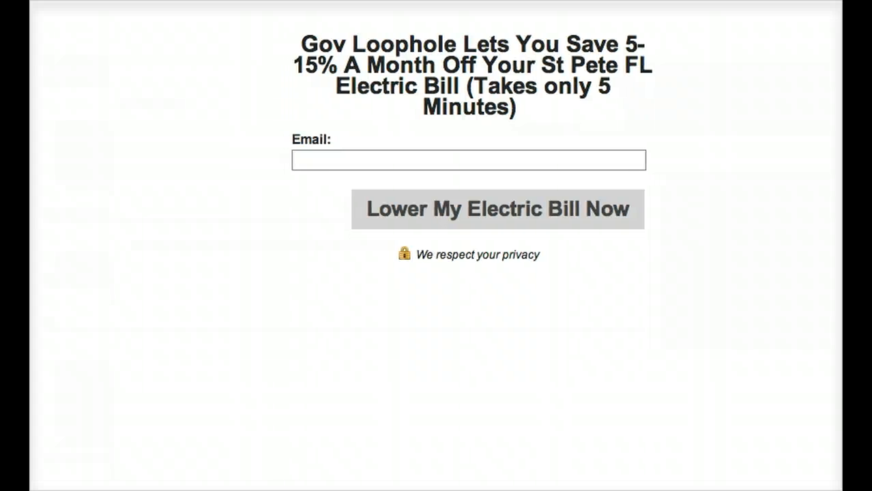
Go to the GetResponse website and open the account dashboard.
text(get)
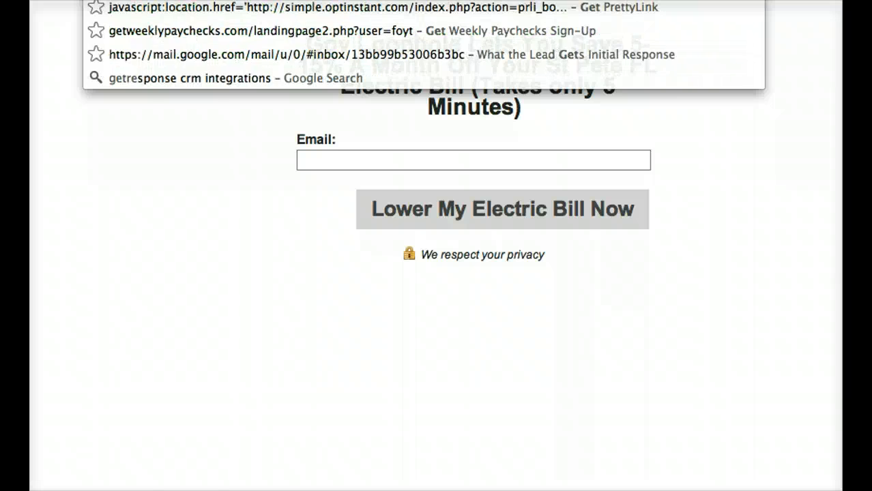
key(Return)
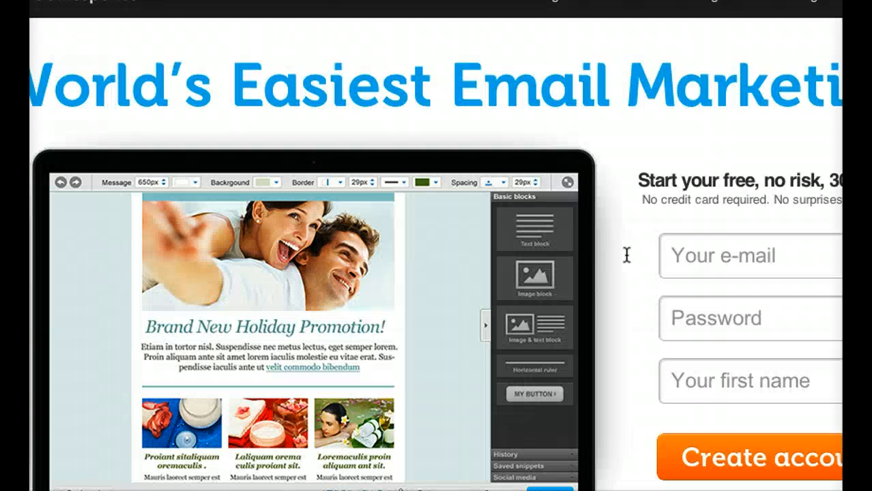
click(617, 118)
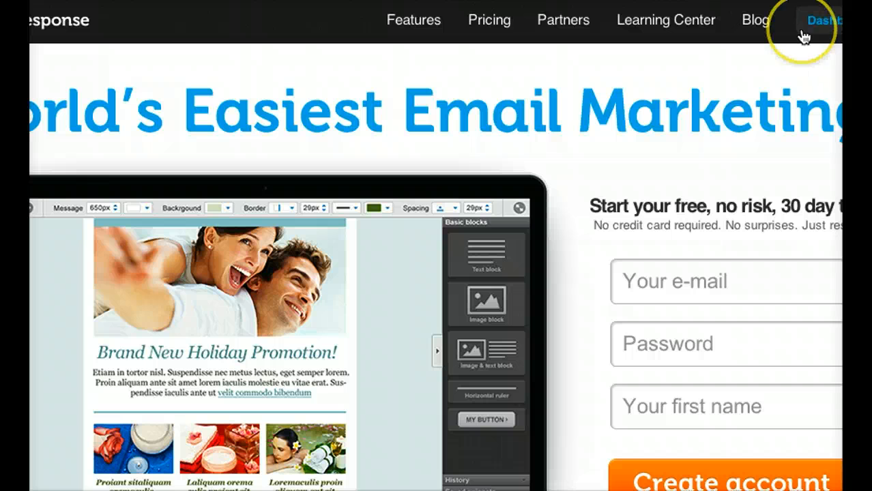
click(804, 37)
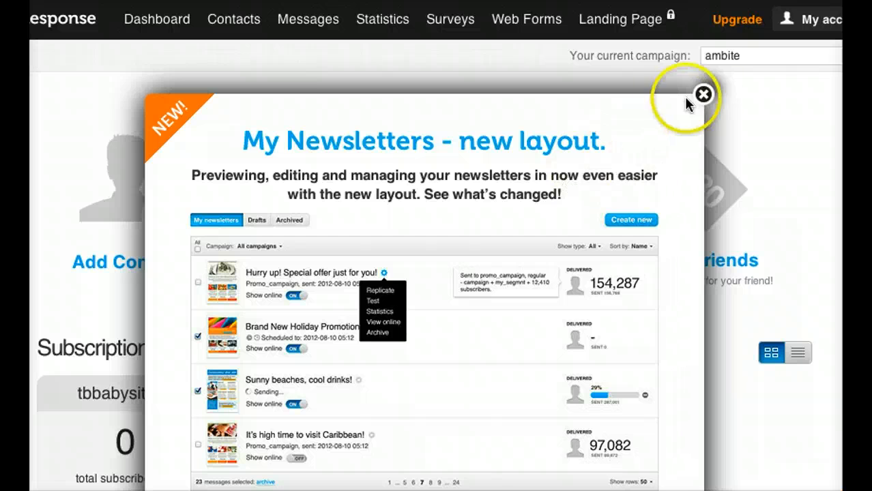
Start creating a new autoresponder from the message options.
click(704, 95)
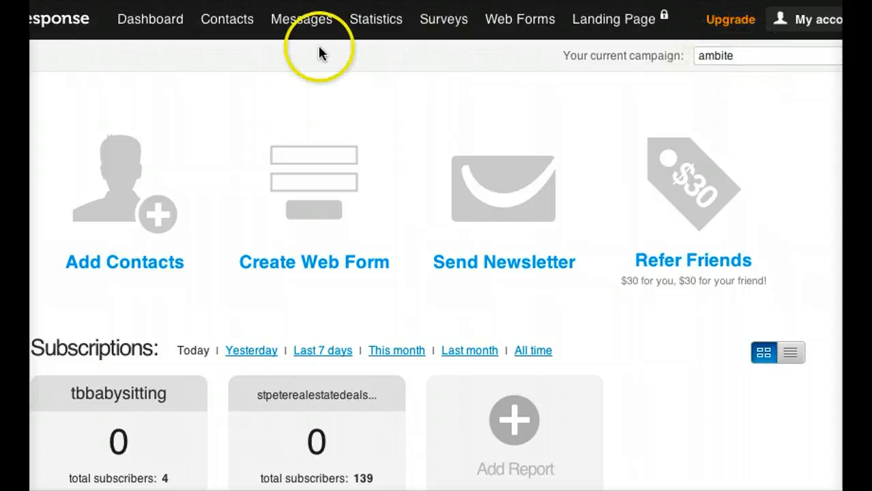
mouse_move(312, 30)
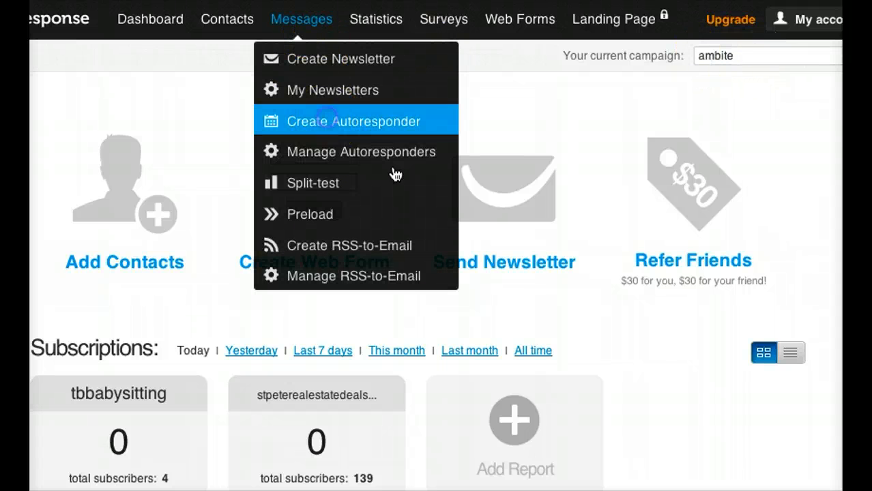
click(432, 264)
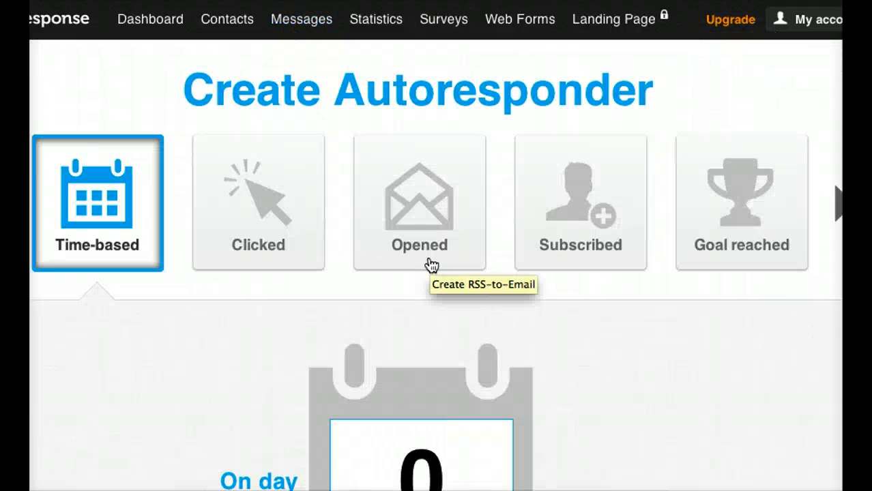
Examine the time-based autoresponder's send day, campaign, send time and weekday settings.
scroll(428, 263, down, 5)
click(391, 287)
scroll(403, 339, down, 4)
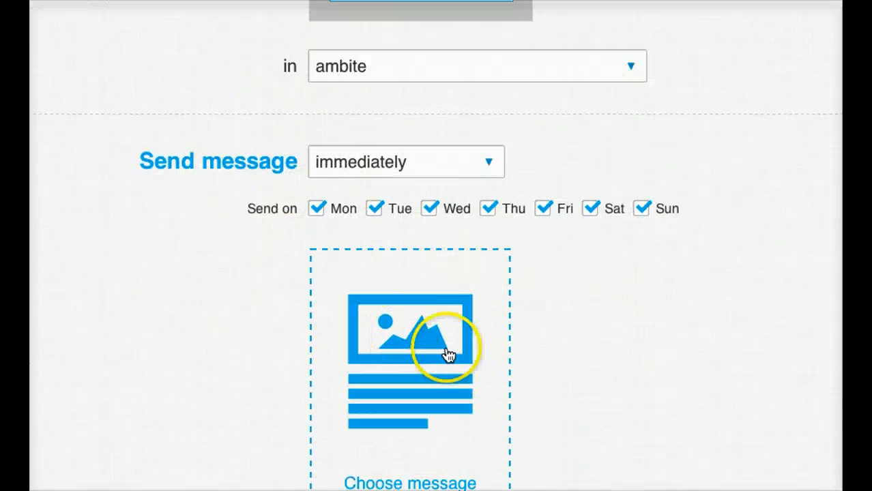
scroll(381, 184, up, 8)
scroll(367, 129, down, 2)
scroll(376, 150, down, 5)
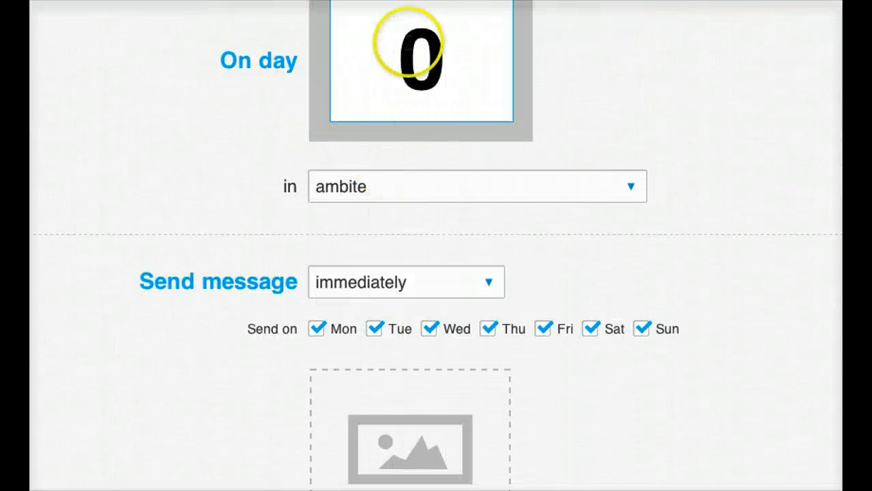
scroll(432, 253, down, 2)
scroll(387, 339, down, 1)
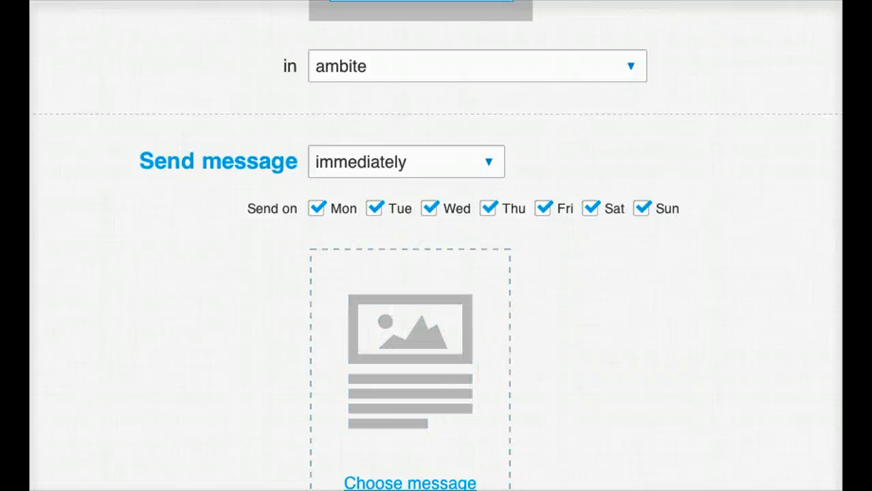
scroll(410, 273, down, 1)
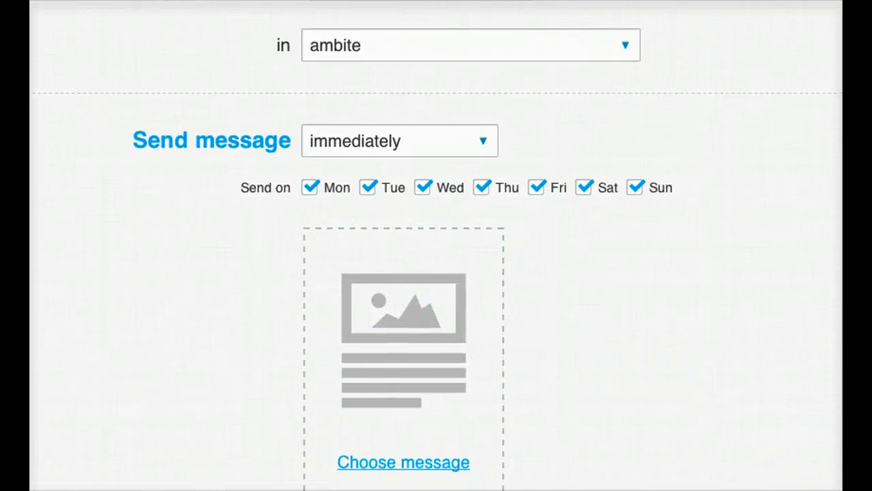
Start a new message for the autoresponder and name it "immediate response".
scroll(662, 335, down, 3)
click(402, 425)
click(503, 365)
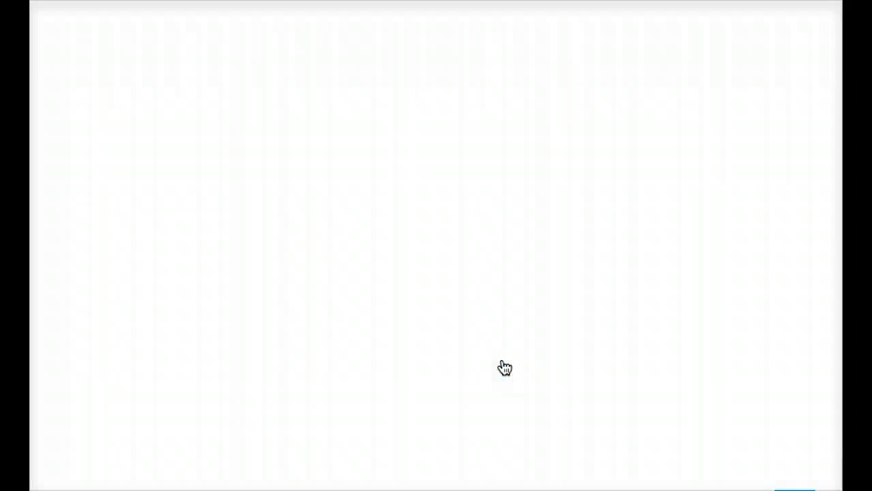
click(220, 125)
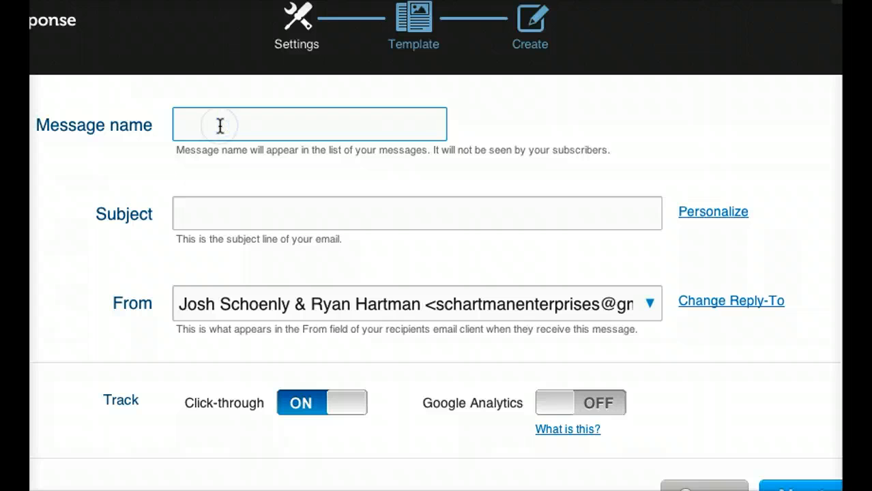
text(immediate response)
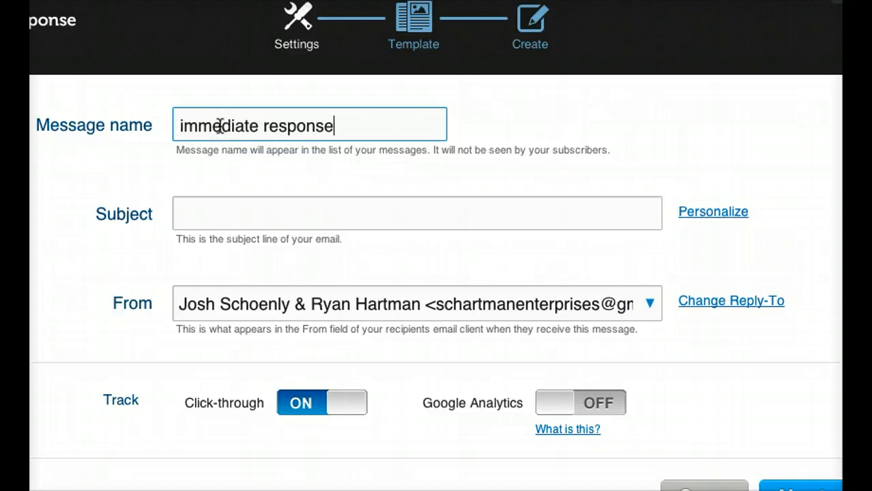
Set the message's subject line to "how to save on your electri...".
key(Tab)
text(how to )
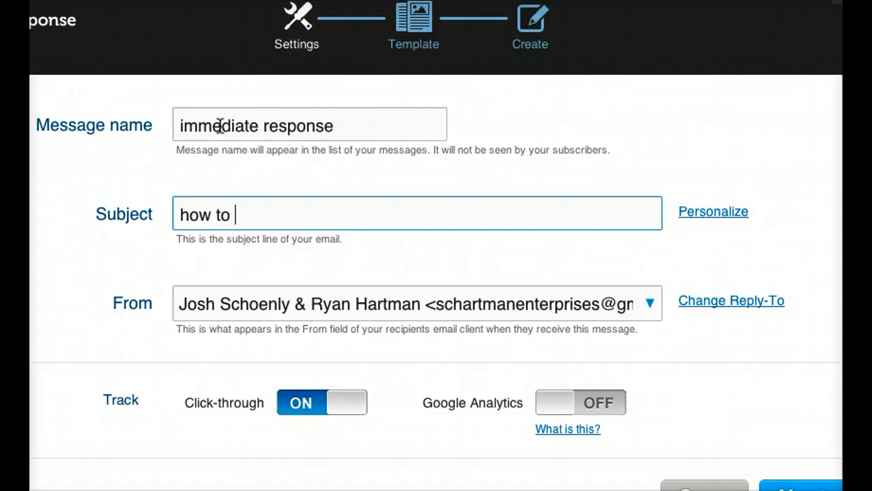
text(save on your elec)
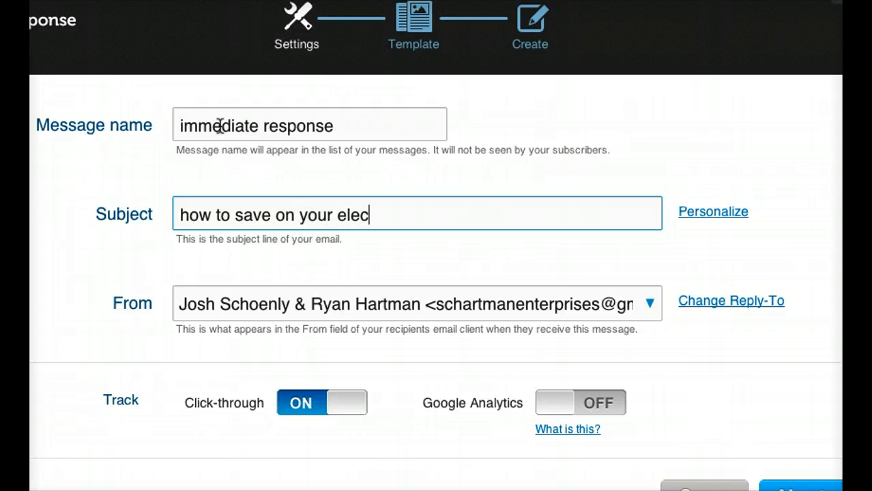
text(tri...)
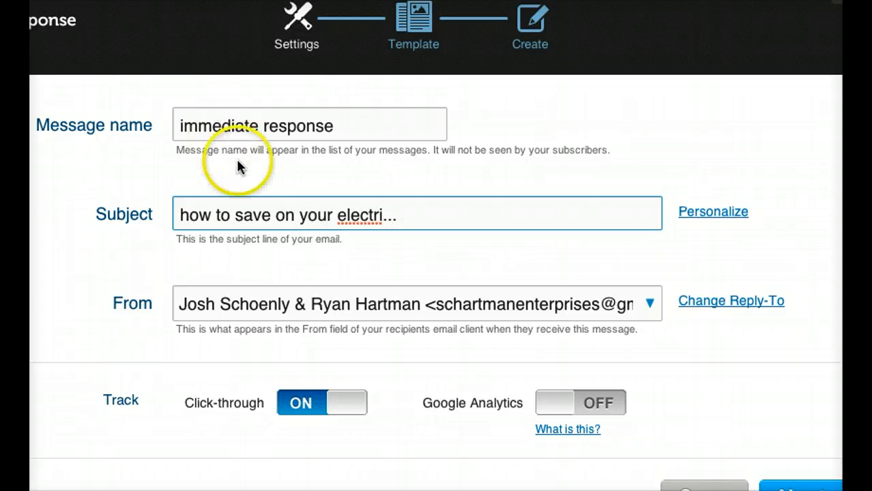
click(484, 333)
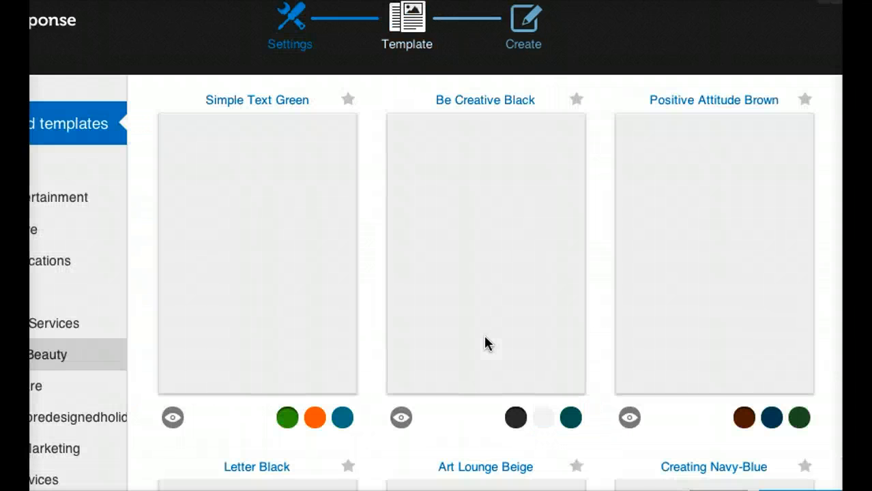
Continue to the template choice and start the message from scratch with the blank template.
click(519, 312)
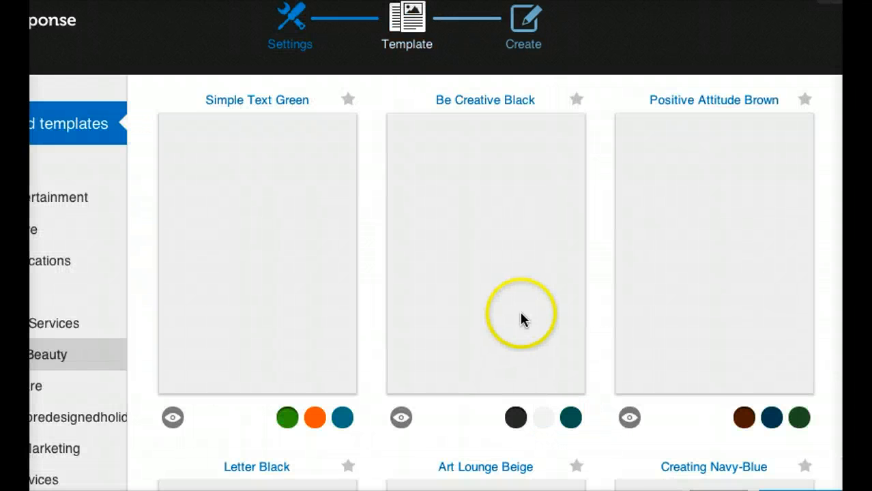
click(166, 309)
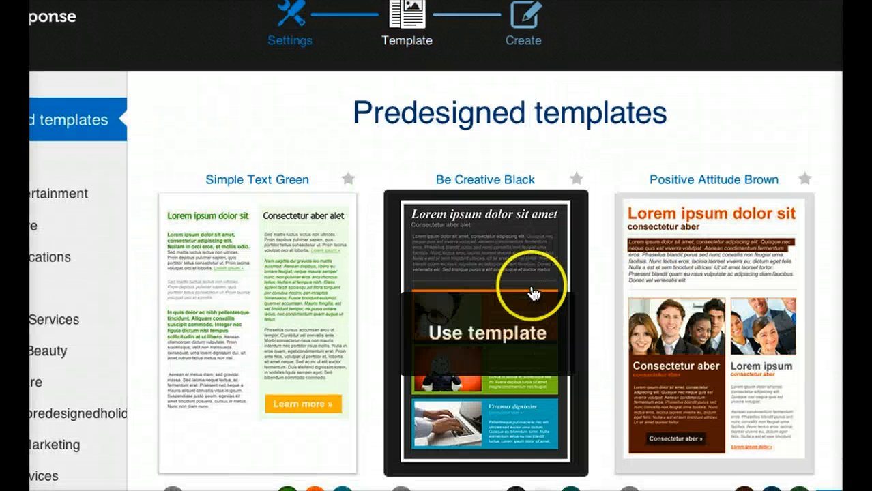
scroll(535, 290, down, 12)
scroll(703, 312, up, 12)
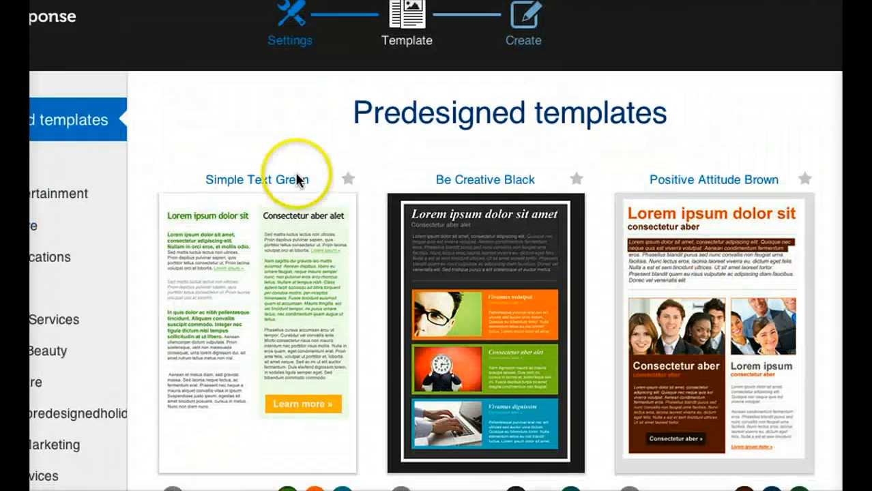
scroll(296, 185, down, 10)
scroll(296, 189, up, 10)
scroll(292, 181, down, 5)
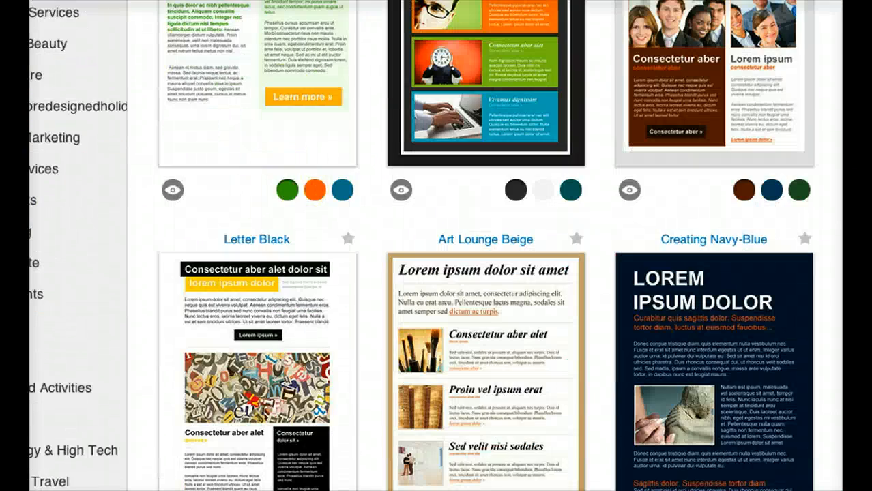
scroll(59, 373, down, 4)
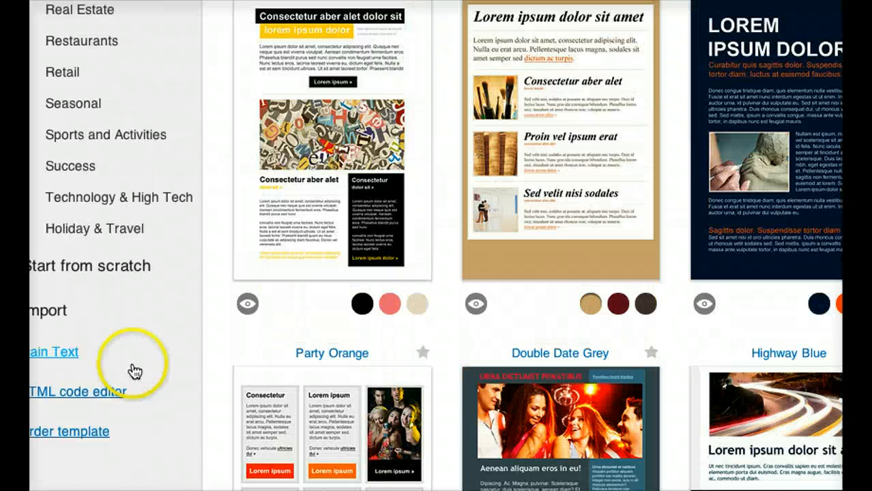
click(64, 268)
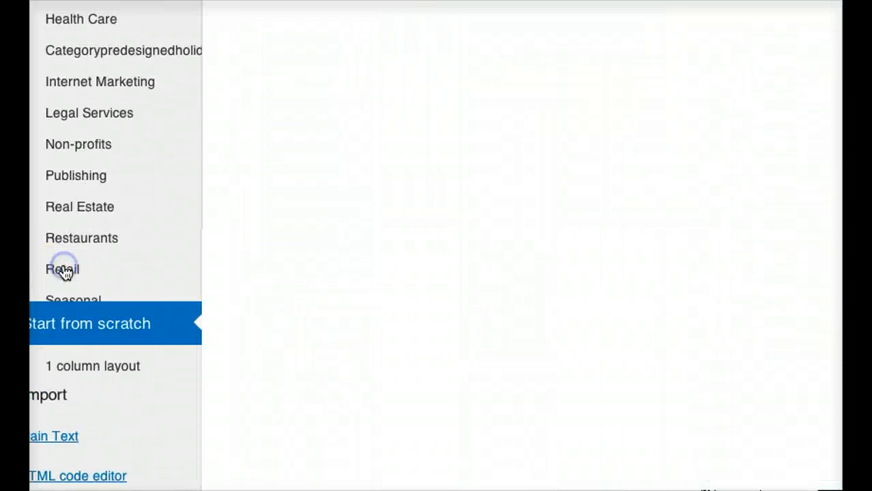
mouse_move(841, 259)
click(819, 269)
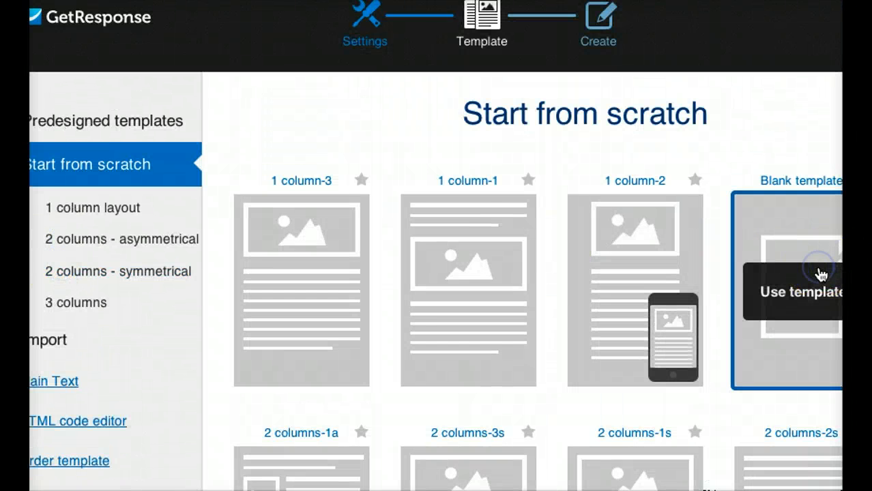
click(821, 275)
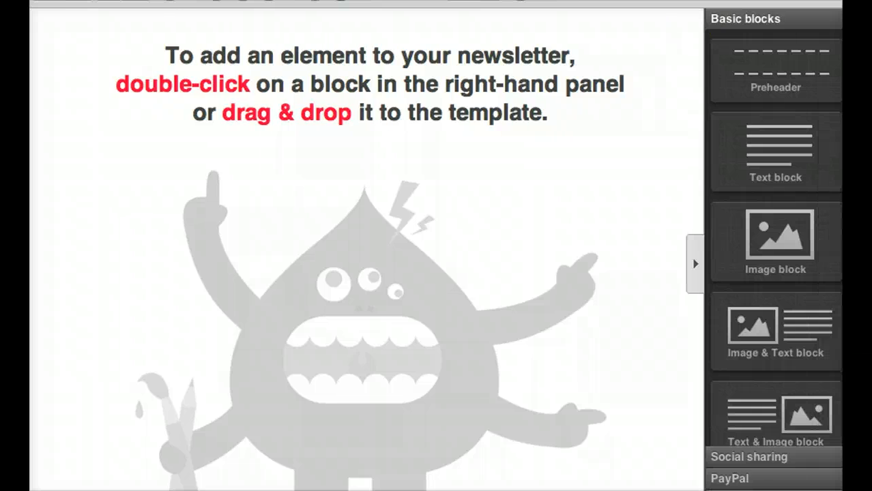
Add a text block to the blank message and delete its placeholder heading and paragraph.
click(757, 159)
double_click(740, 144)
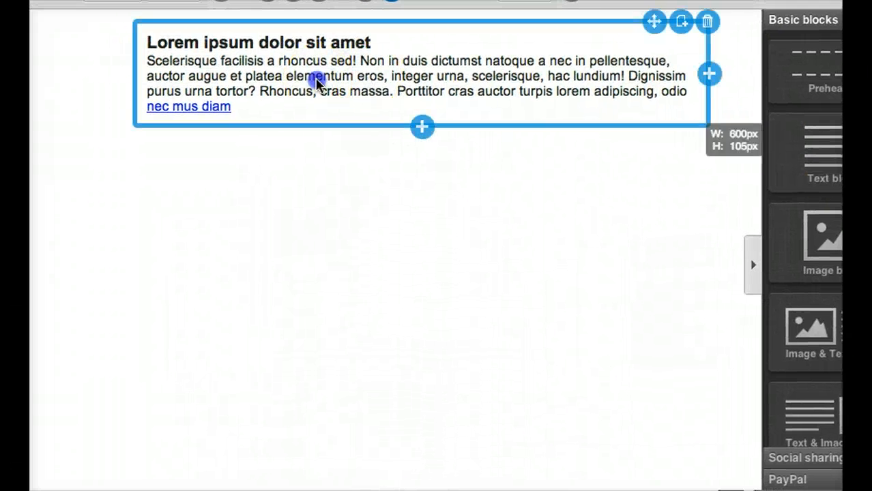
click(293, 72)
drag(377, 44, 136, 40)
key(BackSpace)
drag(261, 108, 160, 47)
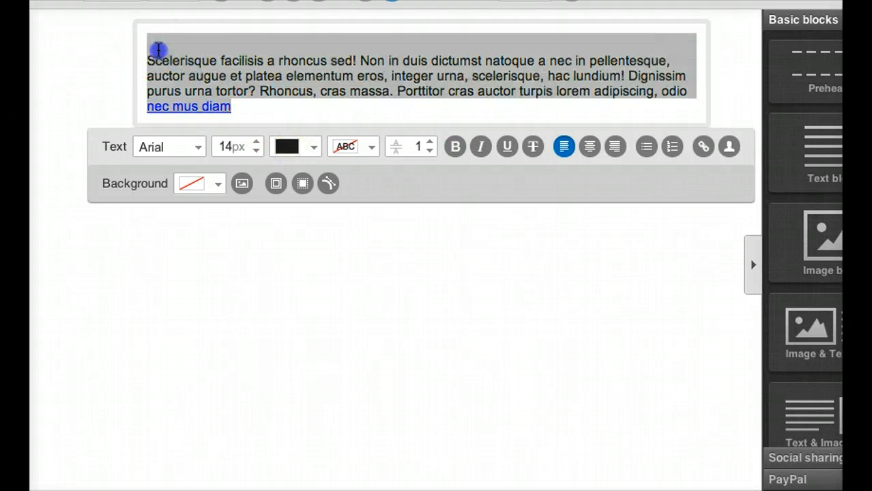
key(BackSpace)
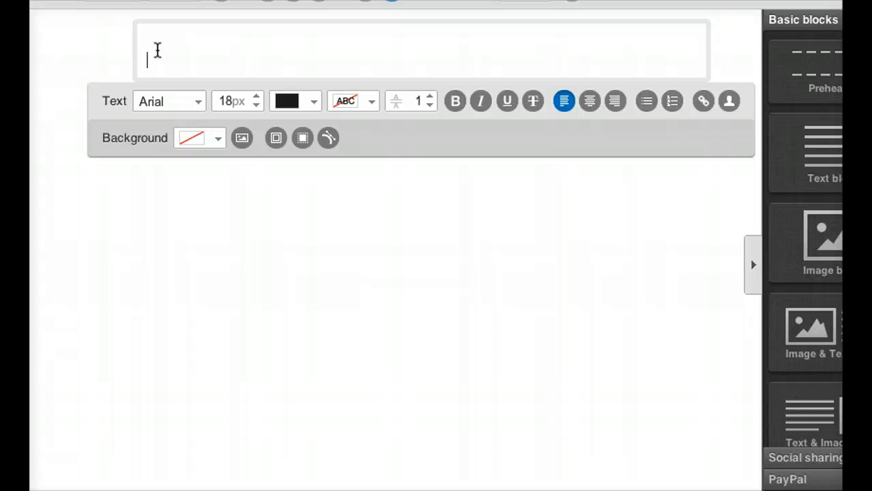
Write the email's opening line: Hi, thanks for checking out the "save on your electric" offer...
text(Hi, thank)
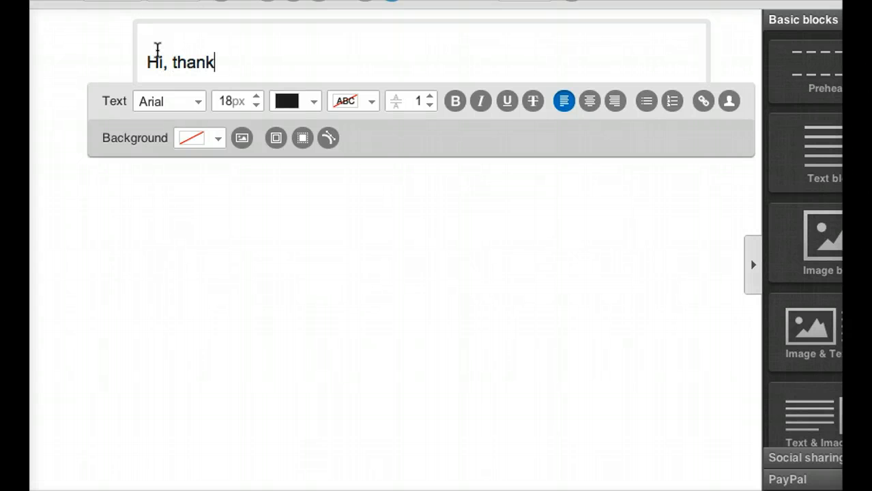
text(s for checking out the)
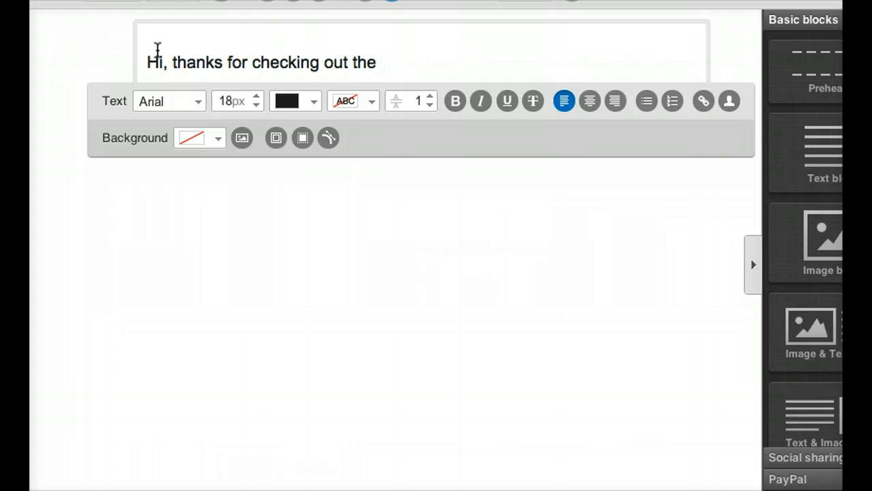
text("save on your electric)
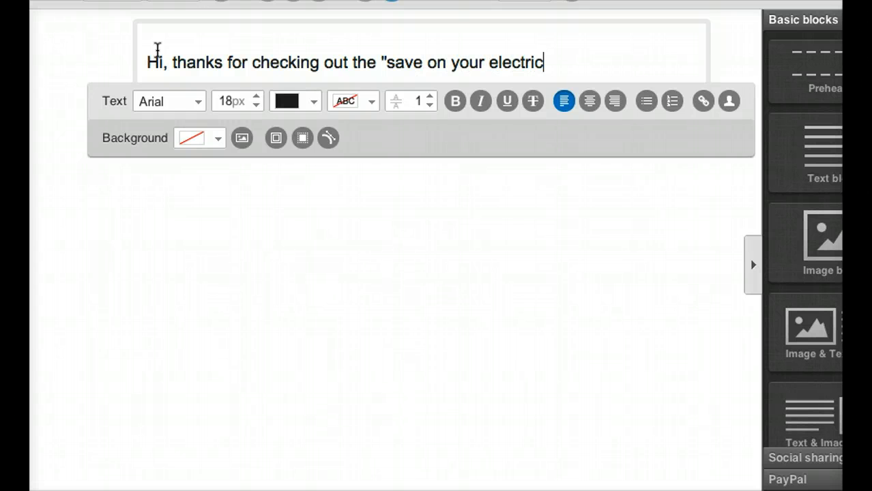
text(" offer...)
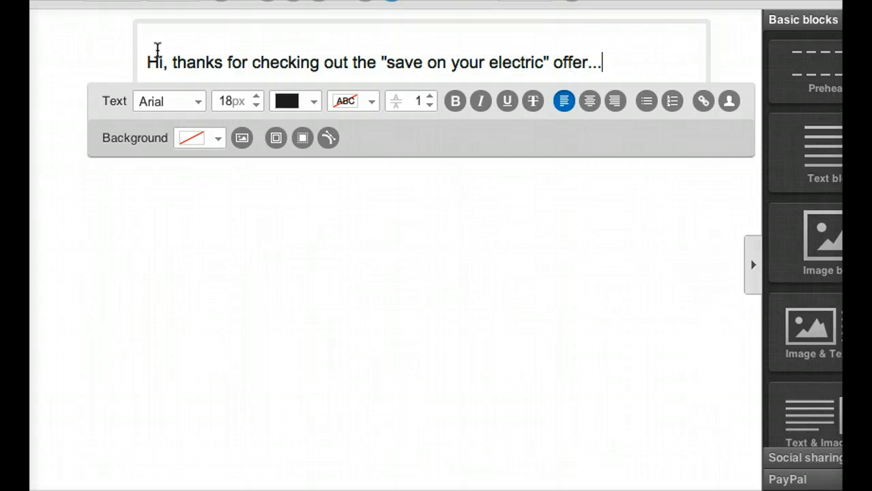
Add the question "Do you have any questions?" as a separate paragraph below the opening line.
key(Return)
text(Do you have an)
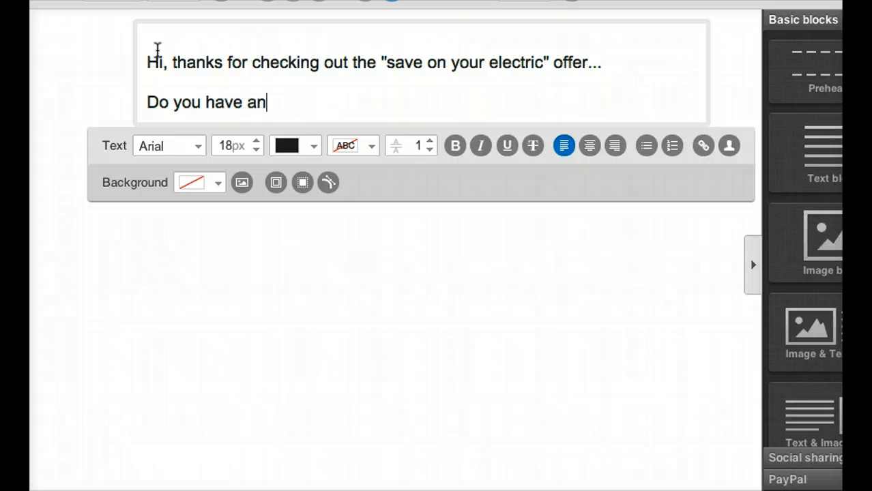
text(y)
text( q)
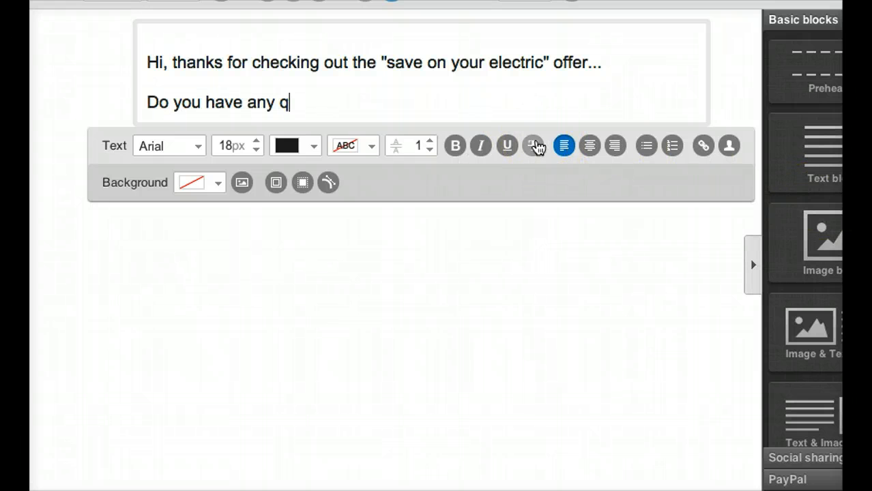
text(uestions?  Feel)
key(Return)
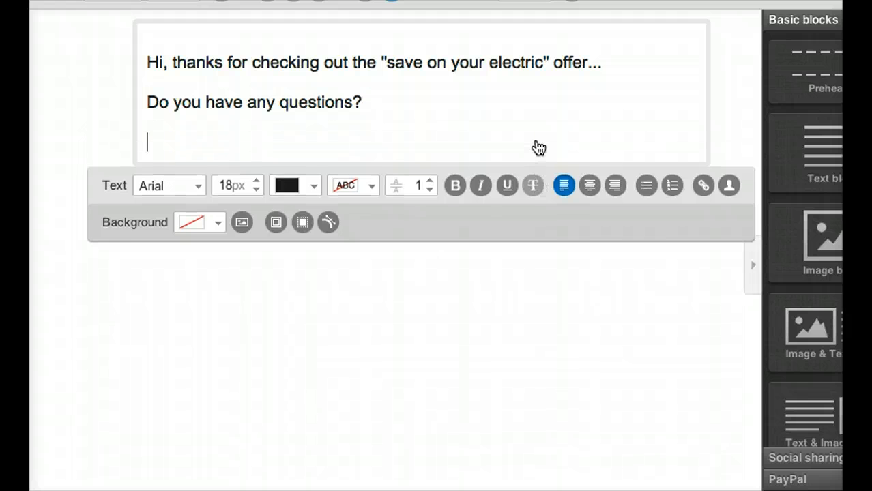
Write the paragraph "Feel free to reply, happy to talk about this... it's a really good program." below the question.
text(Feel free to reply)
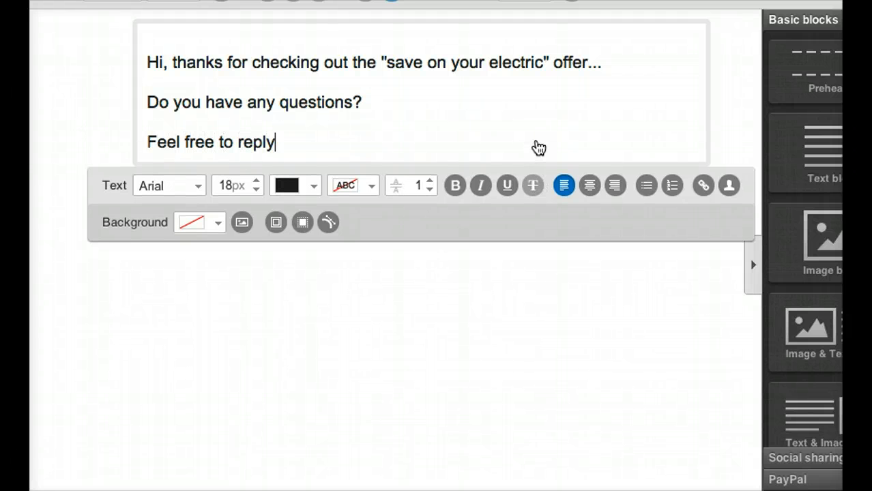
text(, happy to talk )
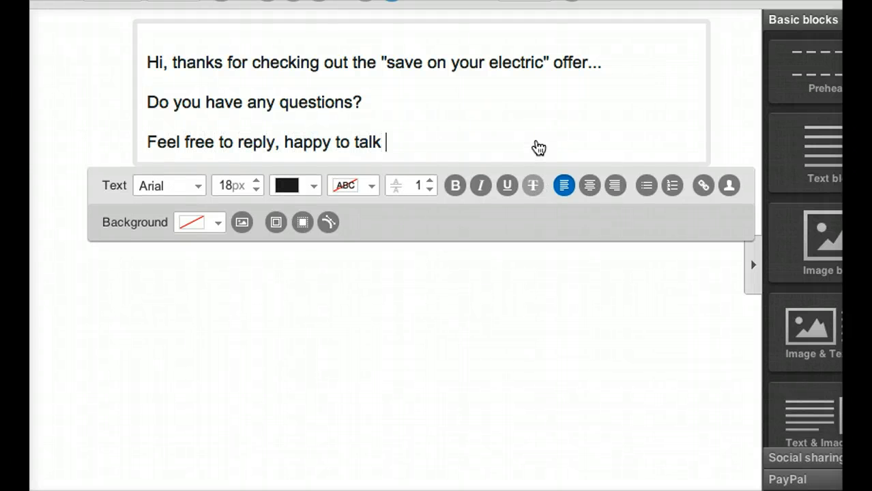
text(about this... it's)
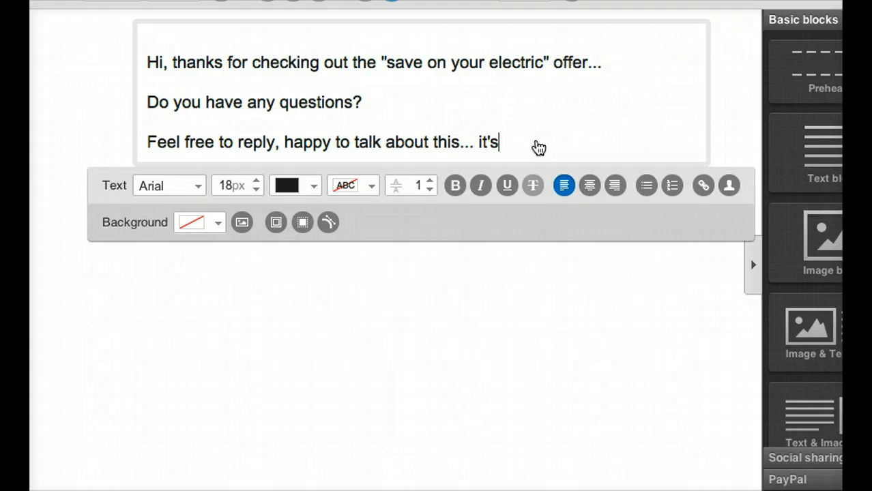
text( a really good )
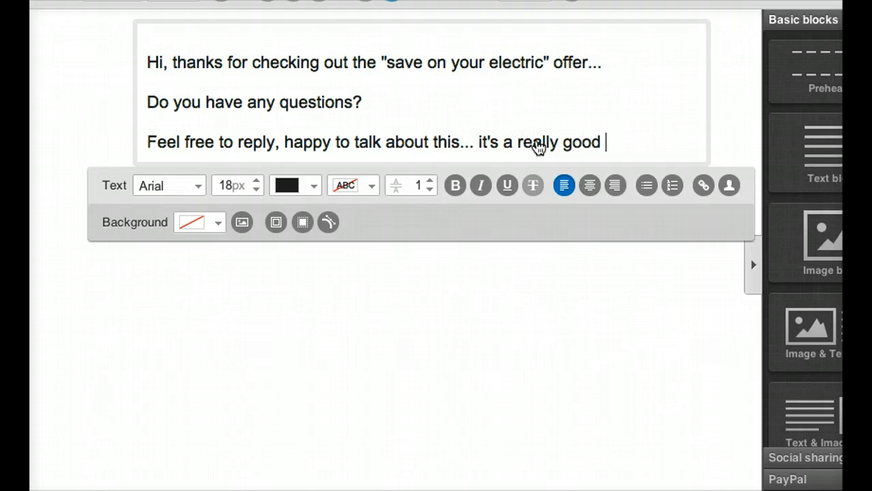
text(program.)
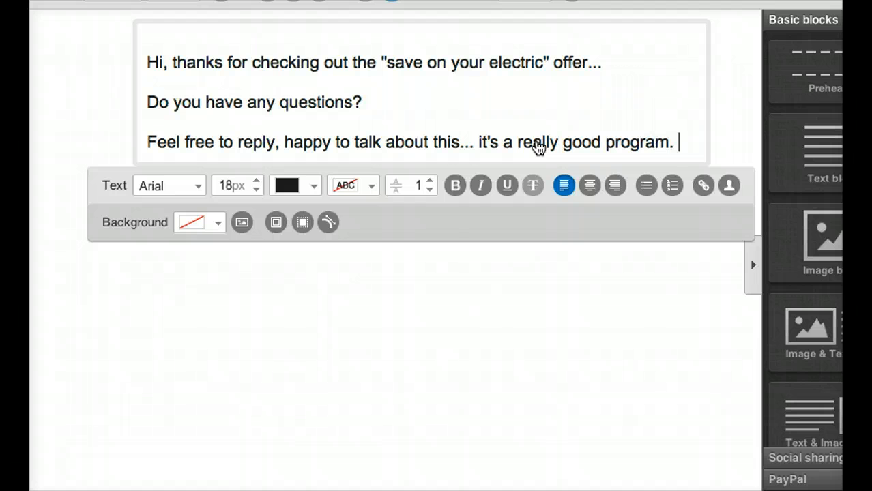
Sign off the email with the sender's first name and the placeholder "URL" on the line beneath it.
key(Return)
key(Return)
text(Ryan)
key(Return)
text(URL)
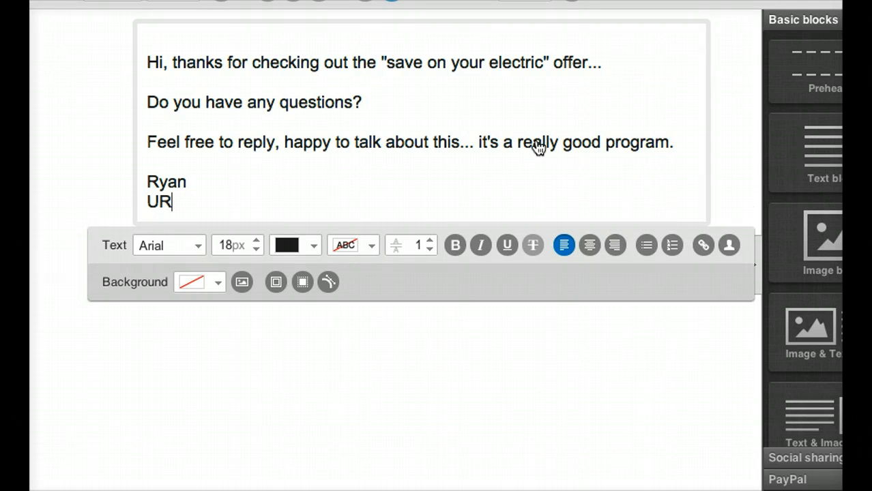
key(Return)
key(Return)
text(P.S)
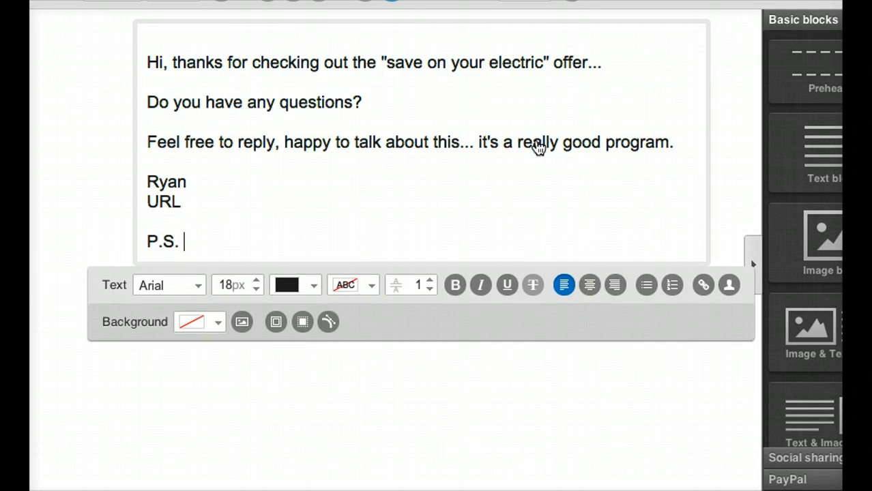
text(. --> here's where )
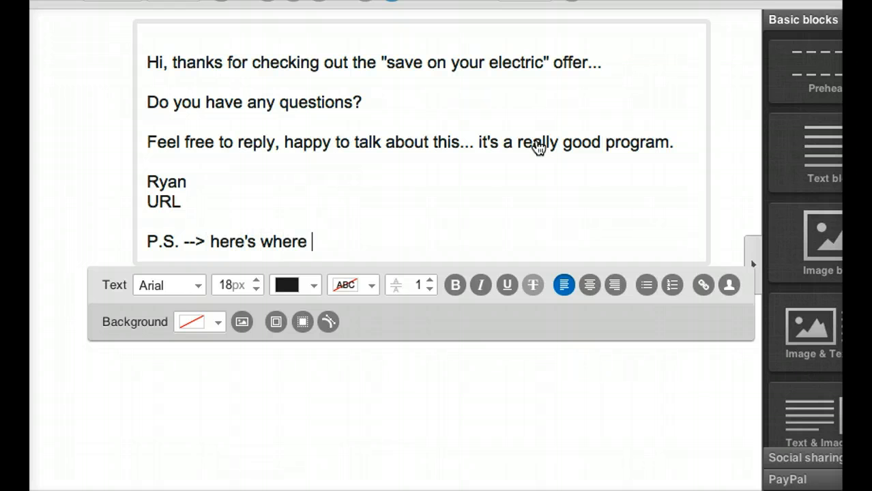
text(to go fo)
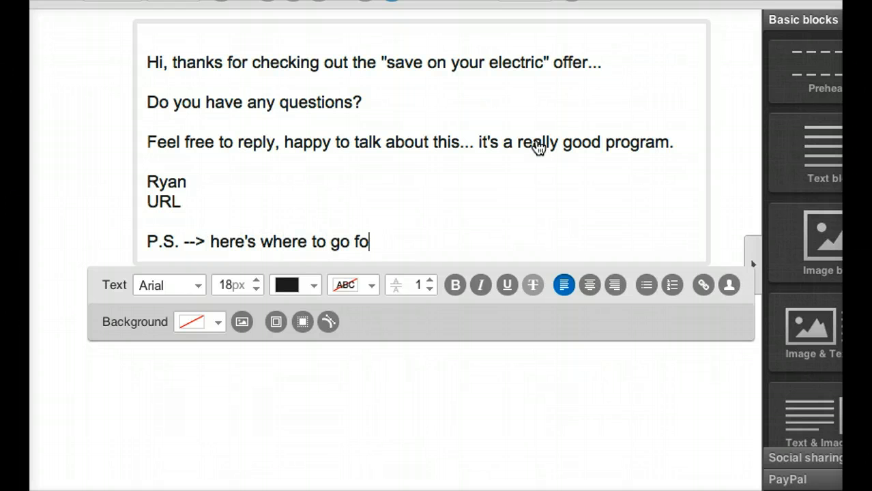
text(r dagain if you ne)
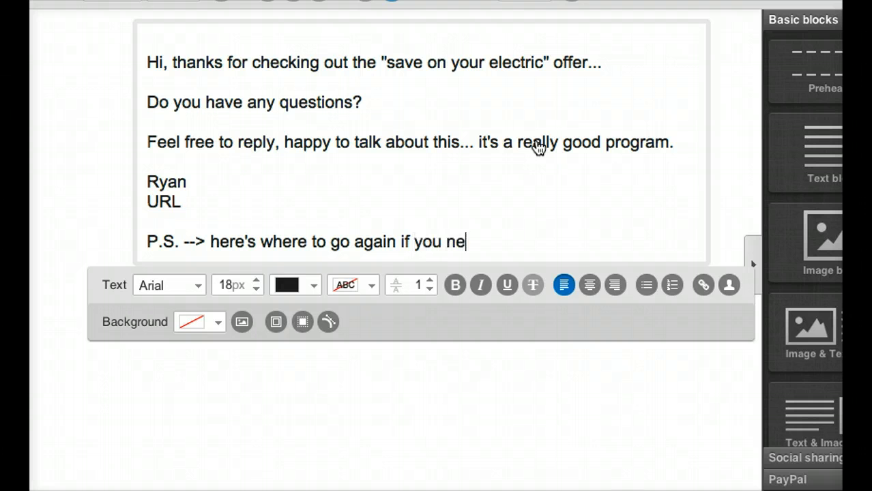
text(ed to get back )
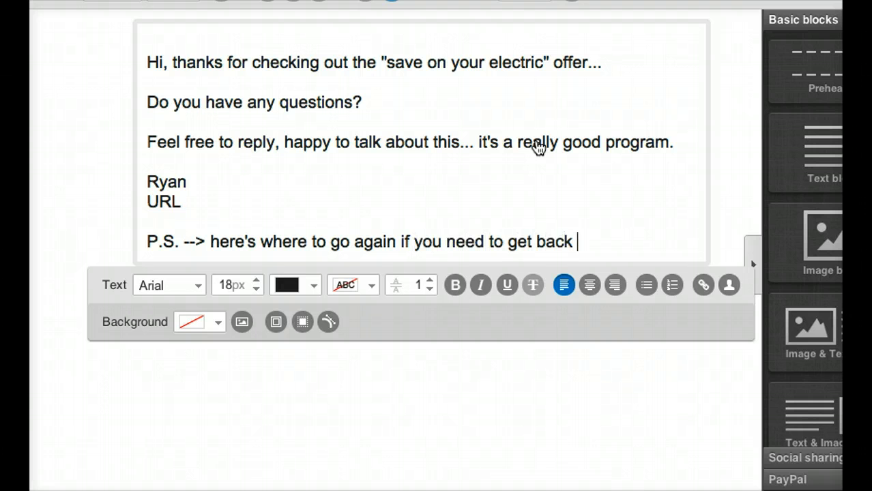
text(to the page with the d)
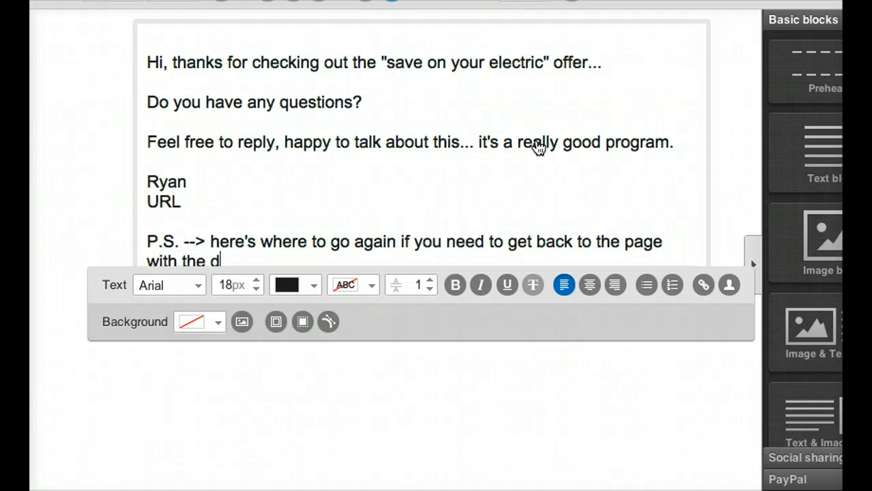
text(etails: http://link.com)
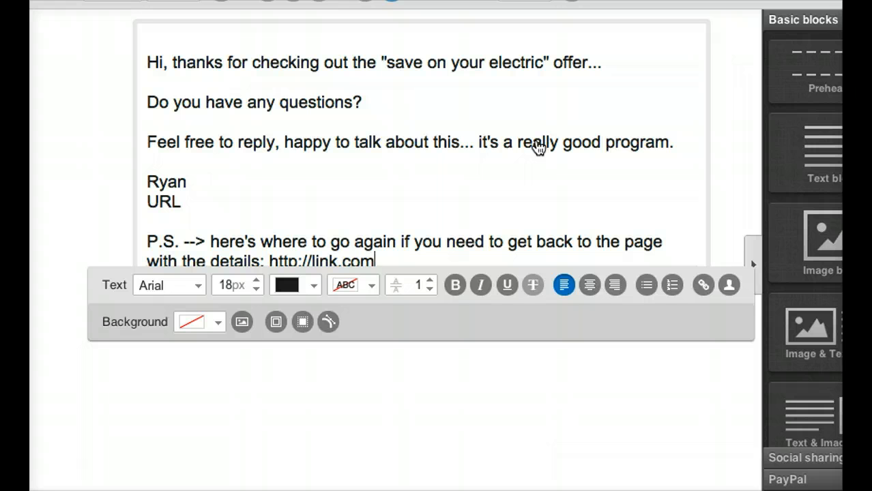
click(601, 371)
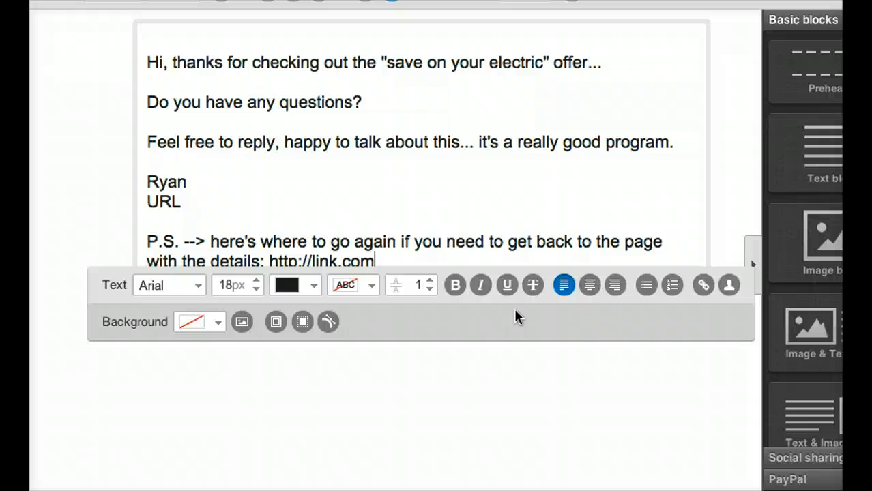
click(535, 321)
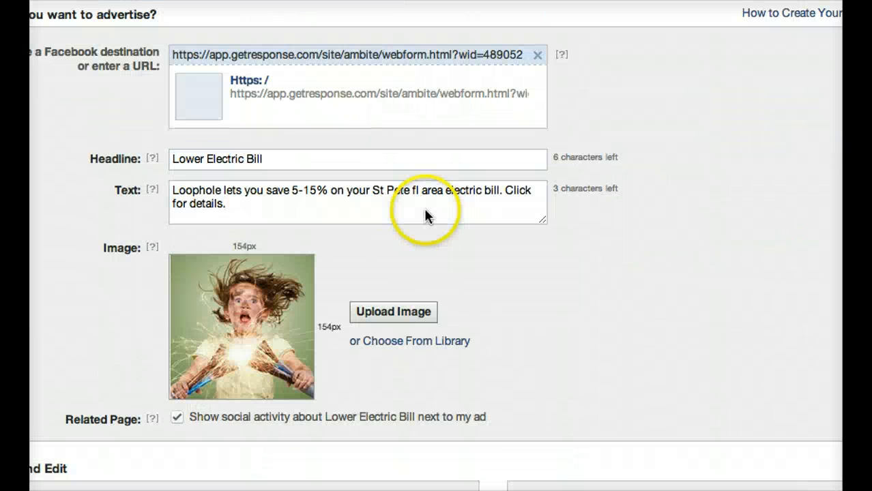
scroll(424, 213, up, 3)
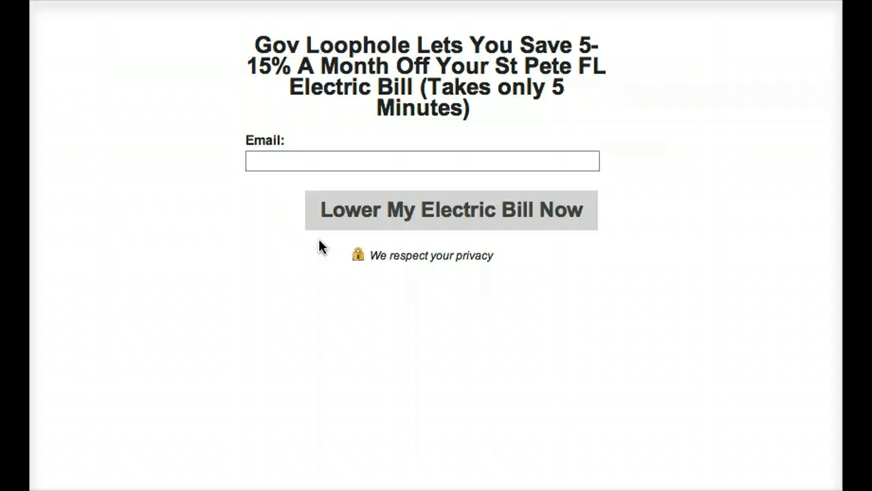
click(417, 290)
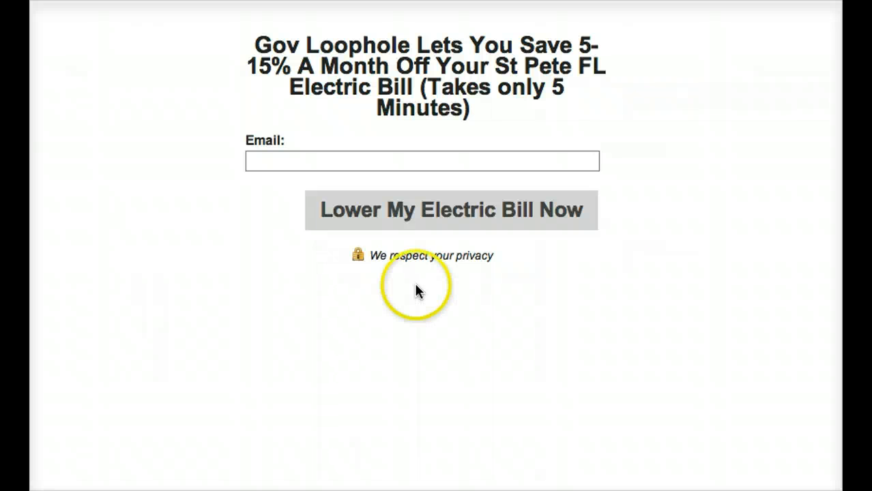